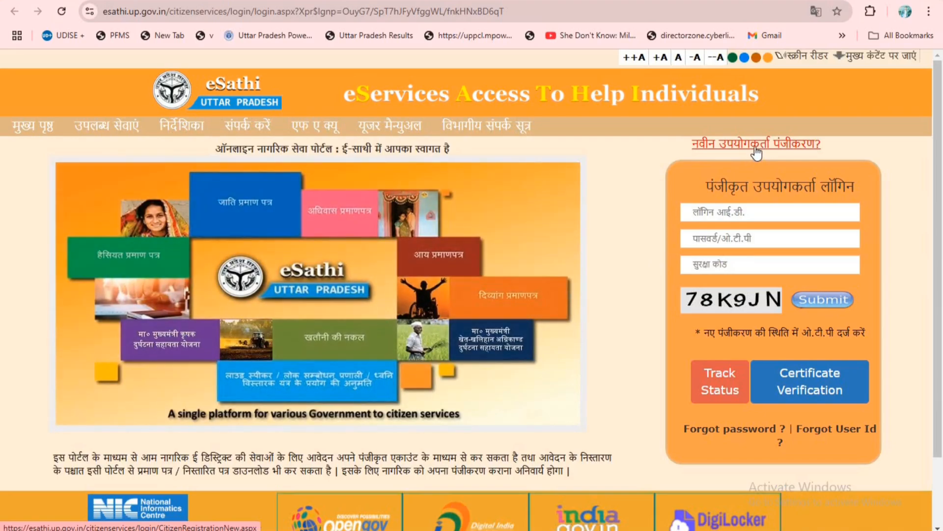
- Open the new user registration form and review the details it requires
{"action": "left_click", "coordinate": [755, 149]}
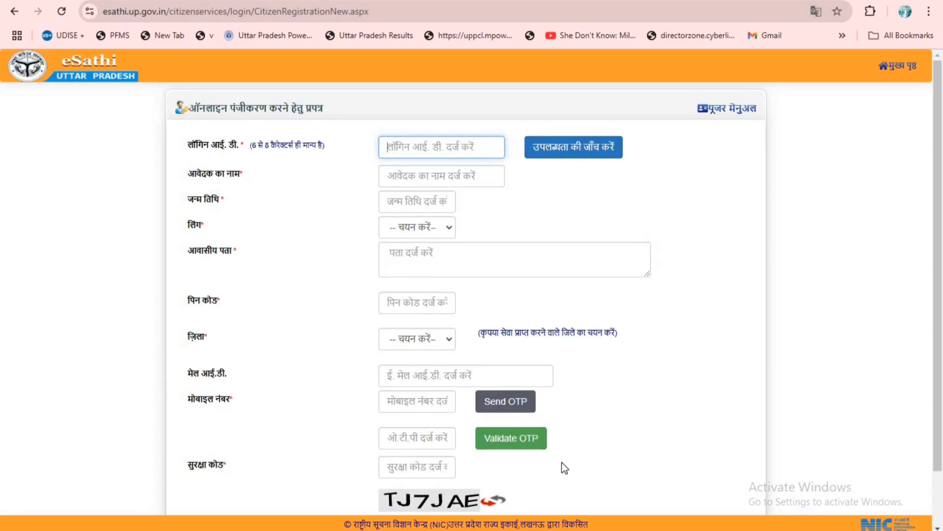
{"action": "scroll", "coordinate": [562, 462], "scroll_direction": "down", "scroll_amount": 2}
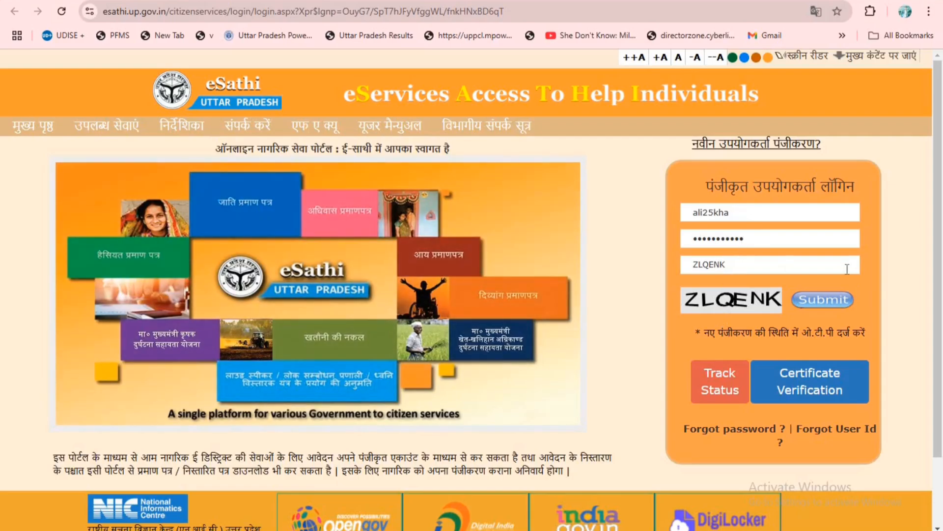
- Log in with the registered account's filled-in credentials and open the income certificate (आय प्रमाण पत्र) application
{"action": "left_click", "coordinate": [844, 302]}
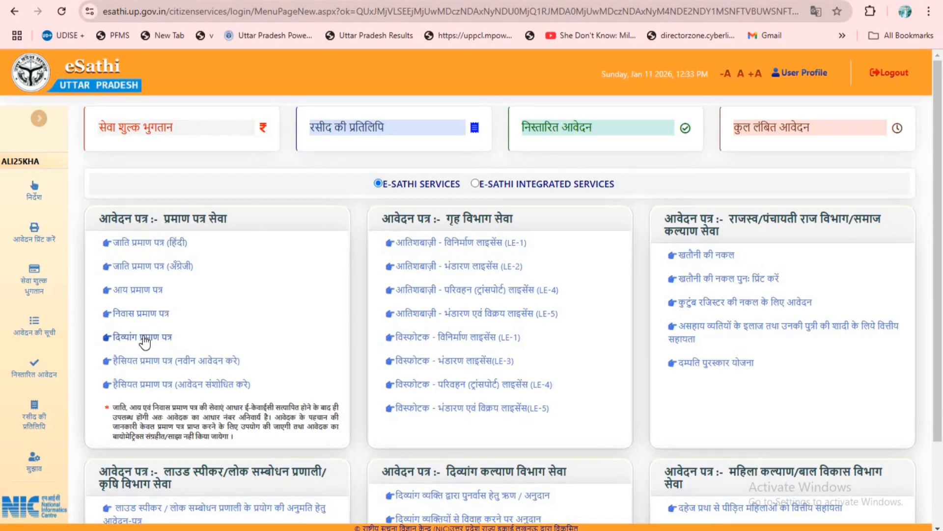
{"action": "left_click", "coordinate": [132, 288]}
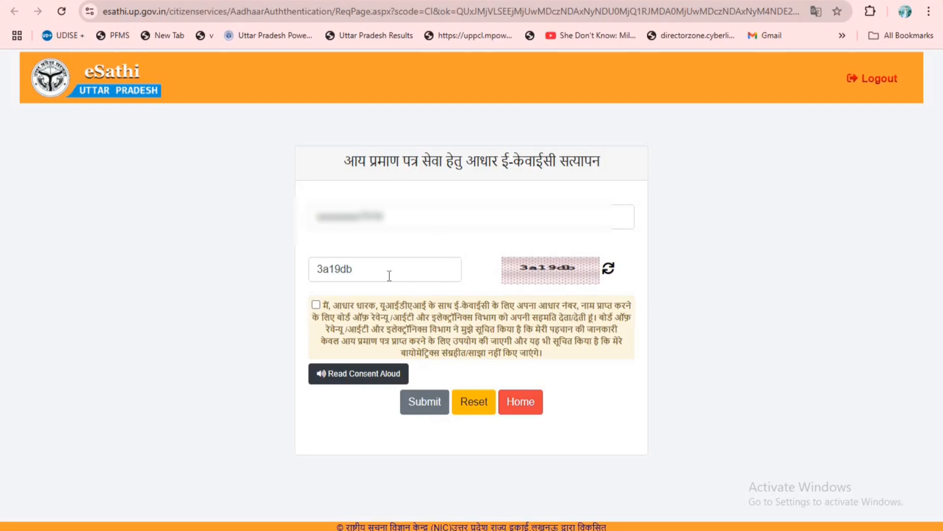
- Give consent for the Aadhaar e-KYC and complete the verification with the OTP
{"action": "left_click", "coordinate": [316, 305]}
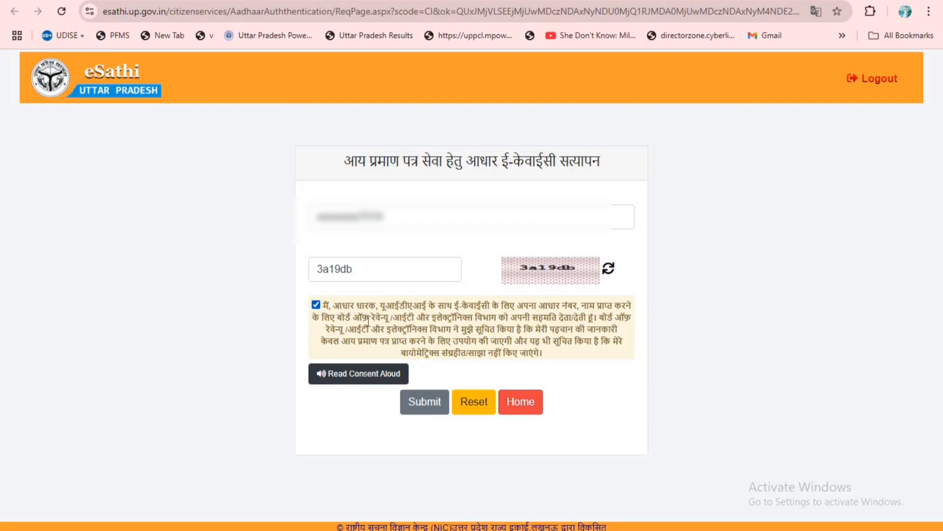
{"action": "left_click", "coordinate": [425, 407]}
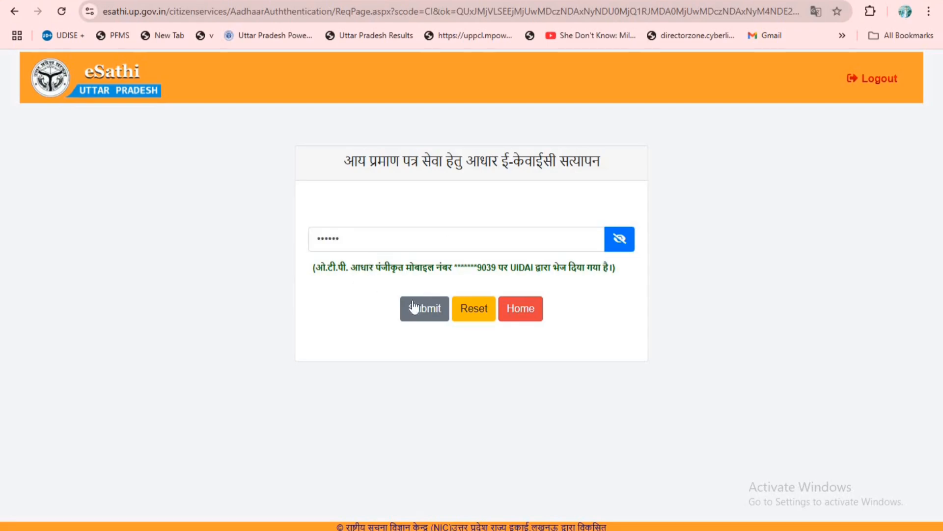
{"action": "left_click", "coordinate": [414, 314]}
{"action": "left_click", "coordinate": [416, 318]}
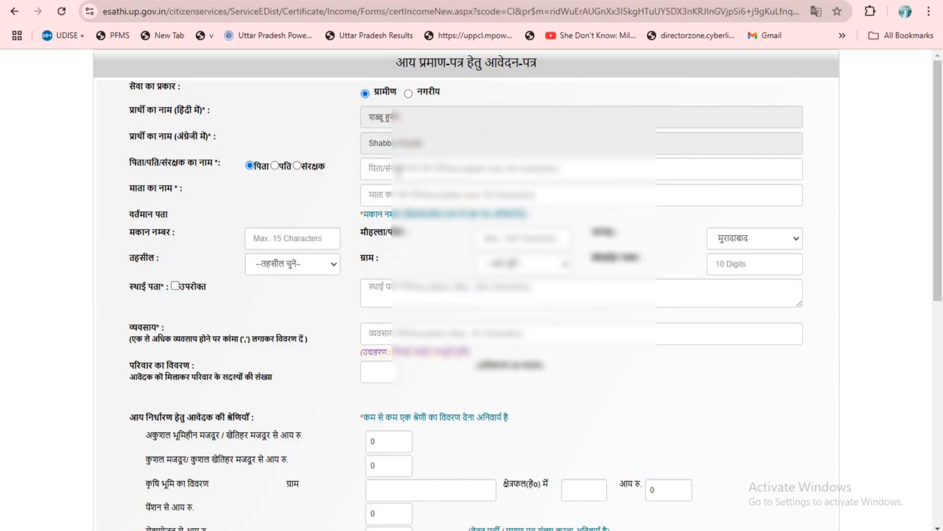
- Fill in the father's name and the mother's name of the applicant with the saved entries
{"action": "left_click", "coordinate": [444, 175]}
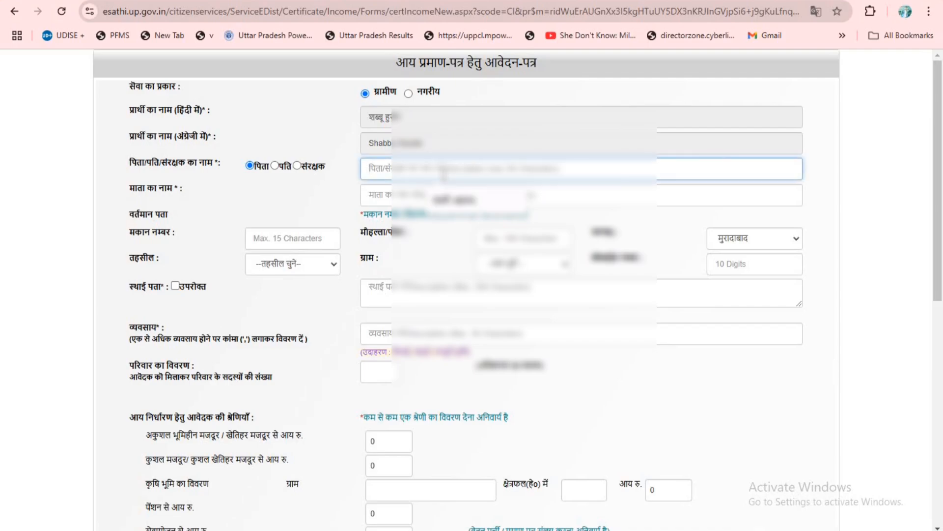
{"action": "left_click", "coordinate": [455, 202]}
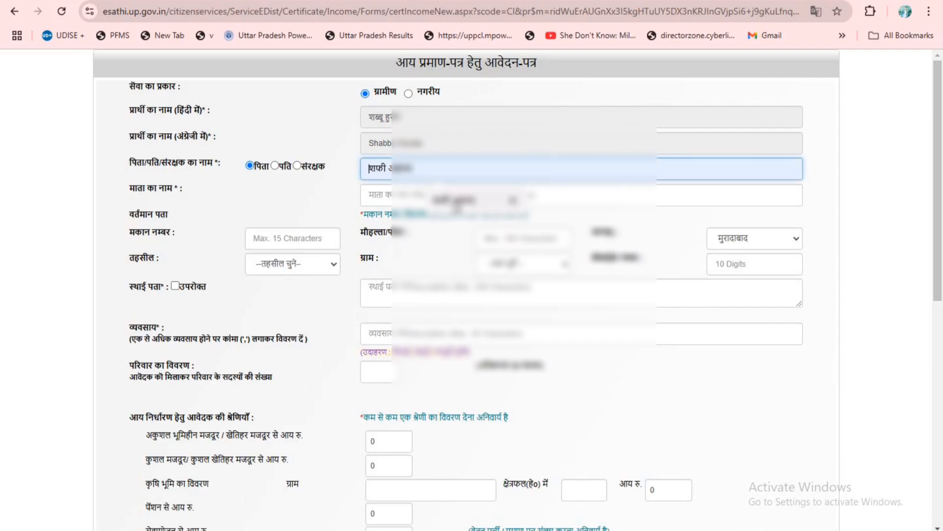
{"action": "left_click", "coordinate": [457, 203]}
{"action": "left_click", "coordinate": [426, 196]}
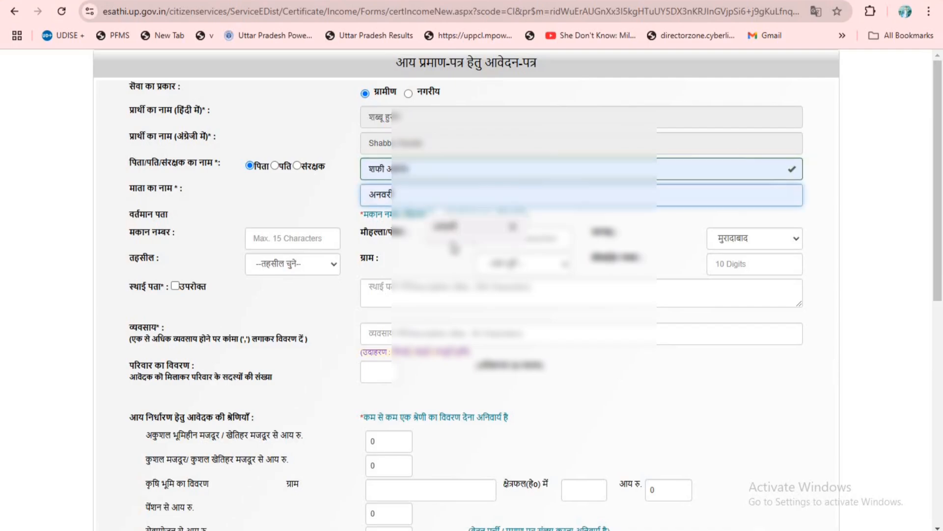
{"action": "left_click", "coordinate": [451, 227]}
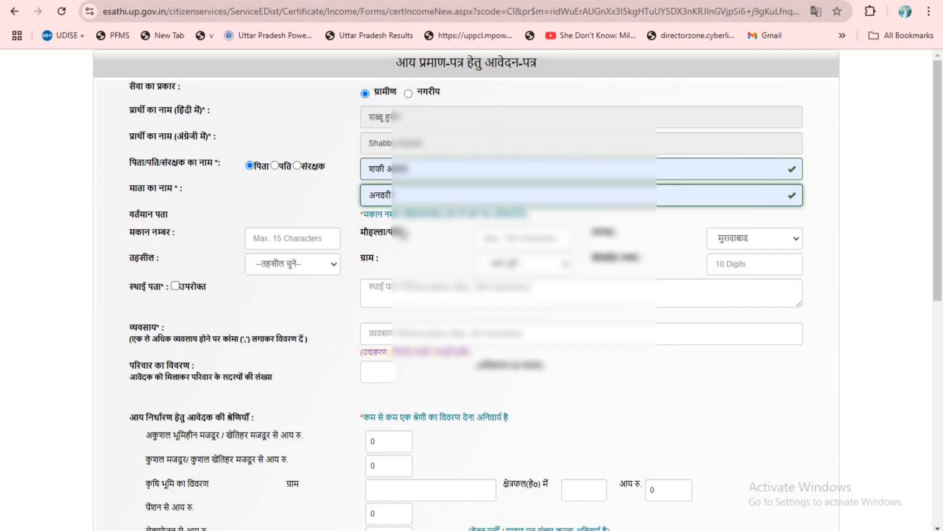
- Enter the house number and, in Hindi script, the locality (मौहल्ला) of the applicant's current address
{"action": "left_click", "coordinate": [277, 241]}
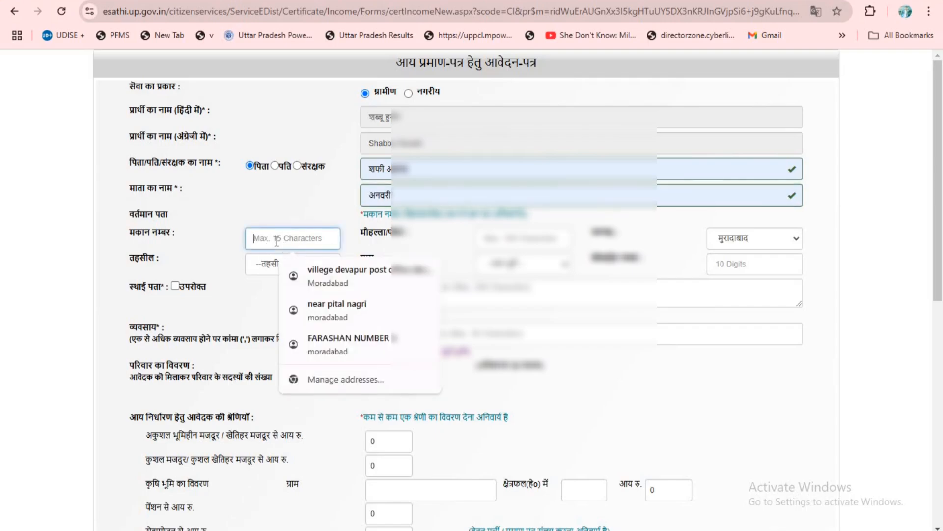
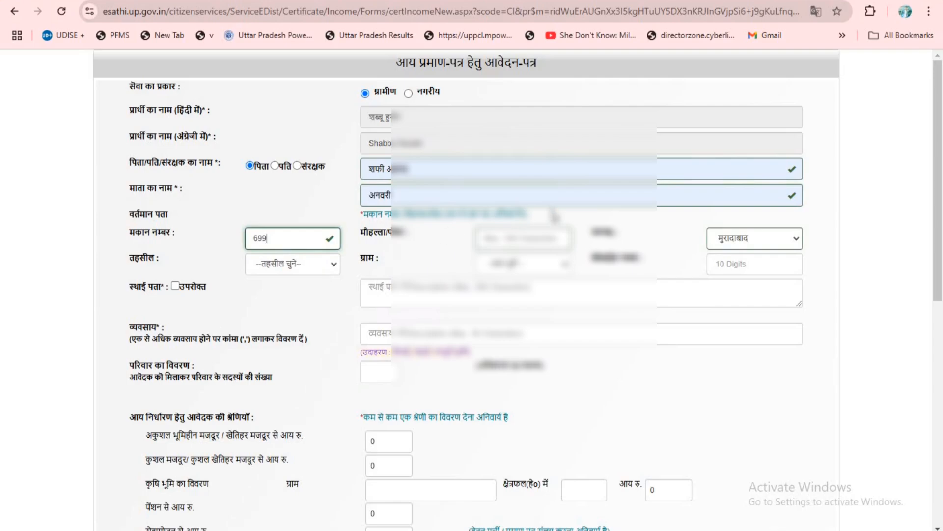
{"action": "left_click", "coordinate": [522, 241]}
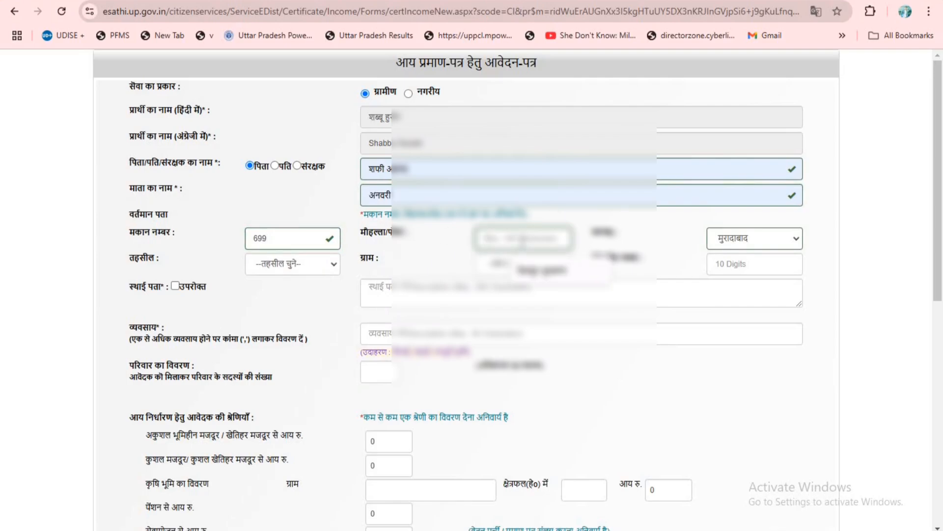
{"action": "key", "text": "super+space"}
{"action": "key", "text": "super+space"}
{"action": "key", "text": "super+space"}
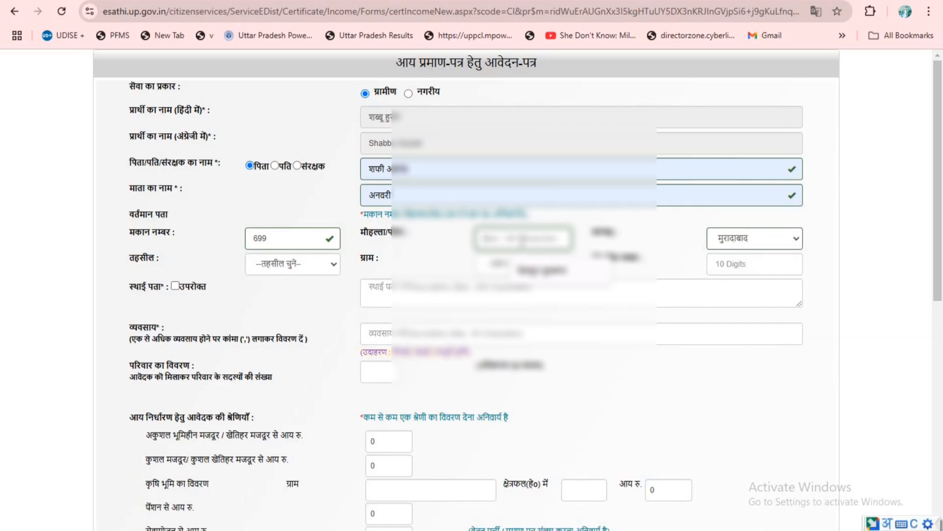
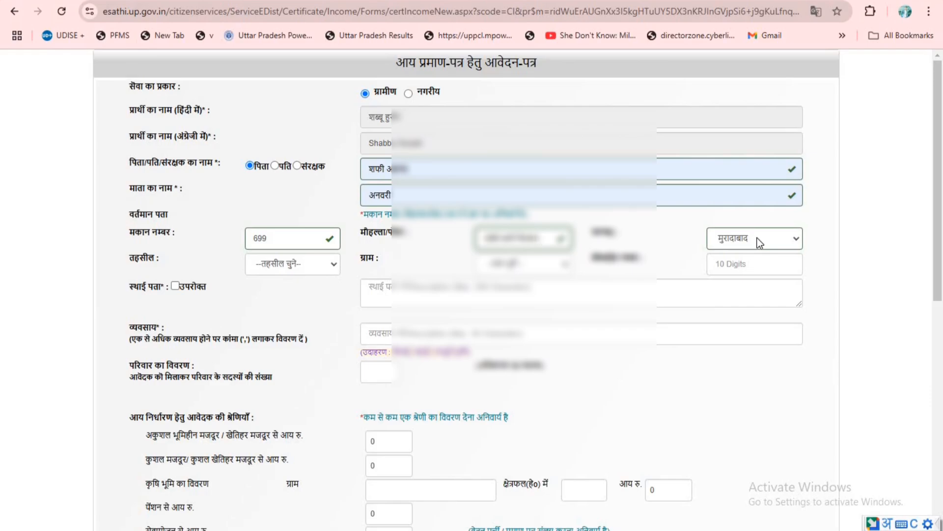
- Choose the tehsil and the village (ग्राम) of the applicant's current address
{"action": "left_click", "coordinate": [324, 270]}
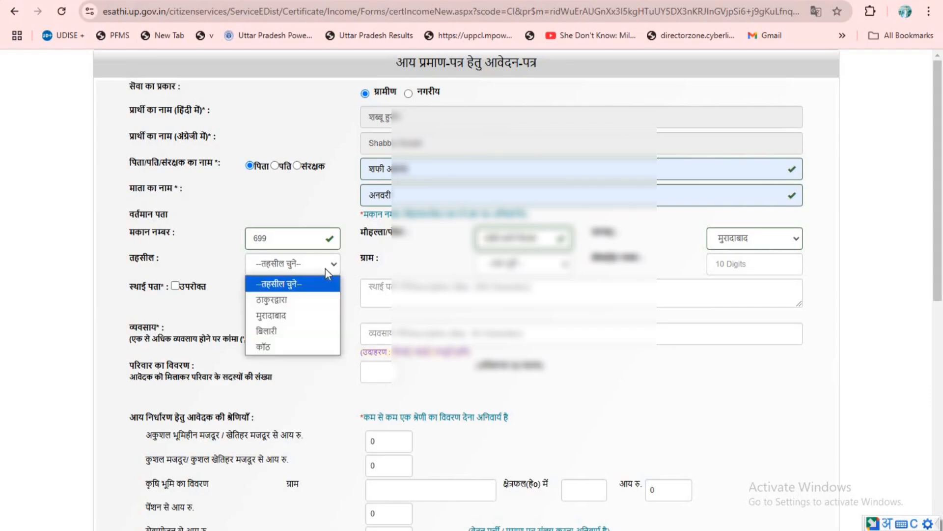
{"action": "left_click", "coordinate": [282, 317]}
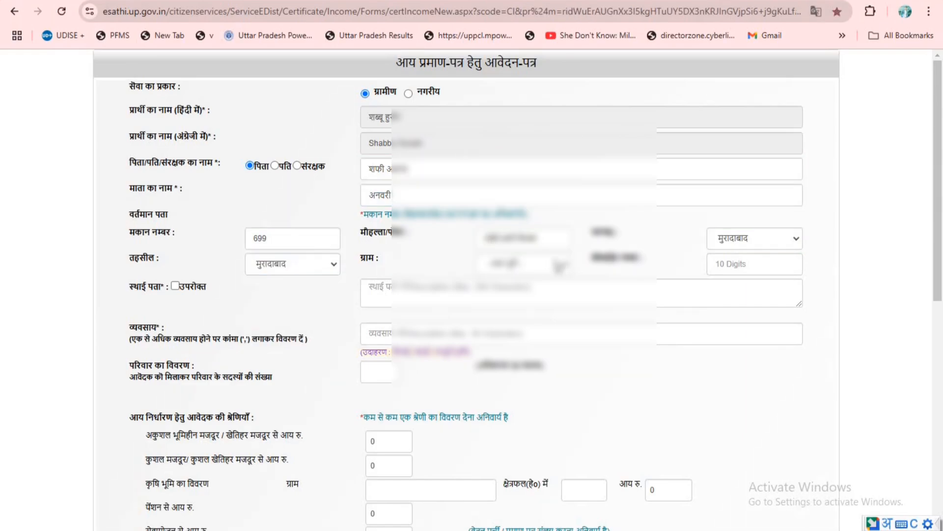
{"action": "left_click", "coordinate": [561, 267]}
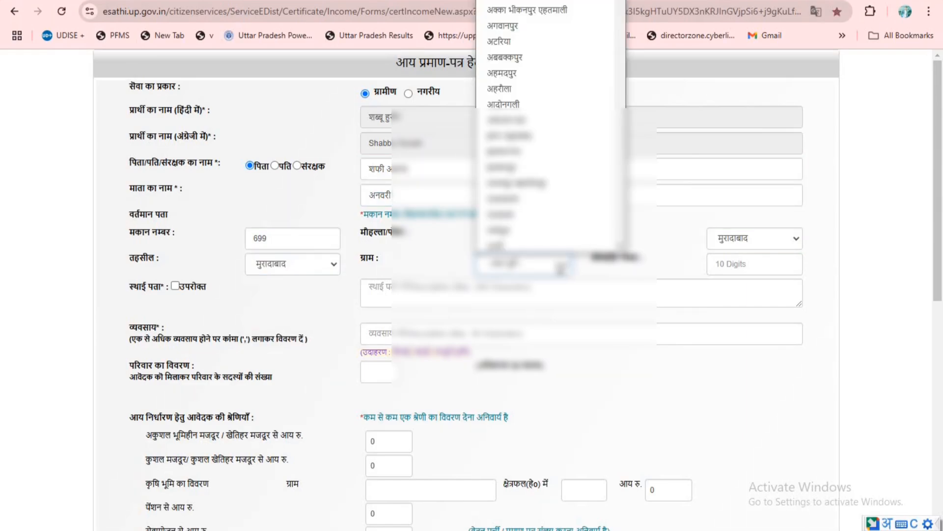
{"action": "type", "text": "de"}
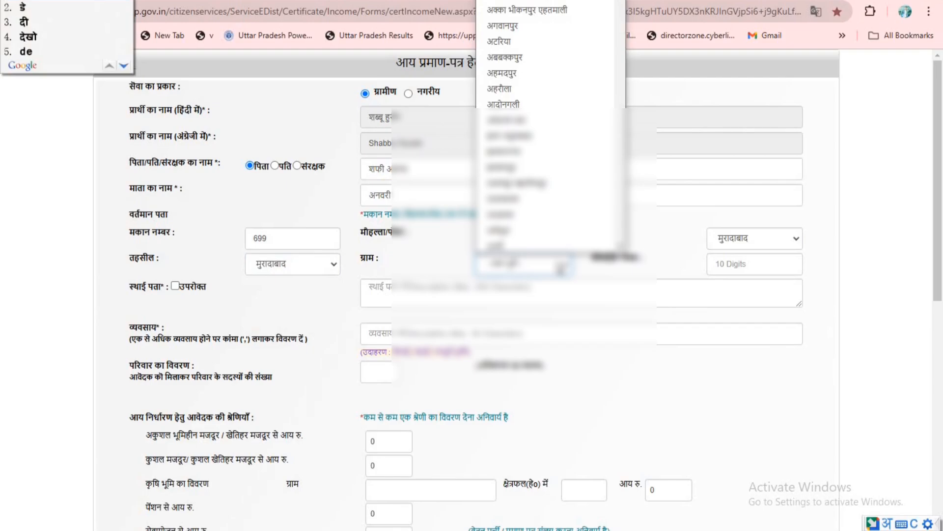
{"action": "key", "text": "space"}
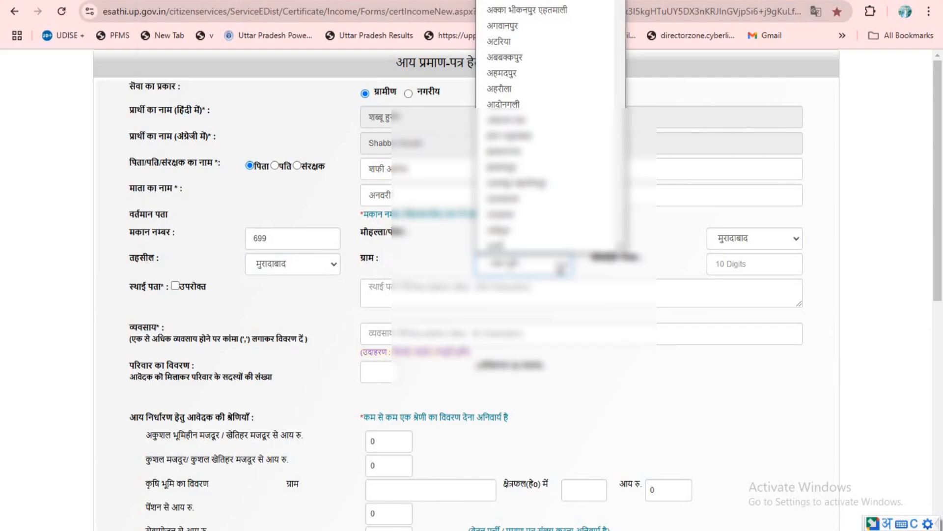
{"action": "scroll", "coordinate": [507, 142], "scroll_direction": "down", "scroll_amount": 5}
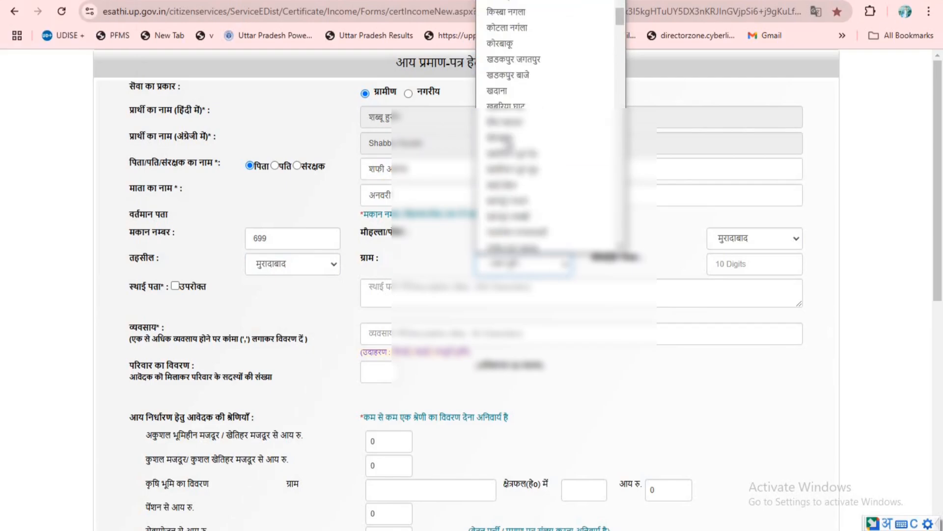
{"action": "scroll", "coordinate": [507, 143], "scroll_direction": "down", "scroll_amount": 4}
{"action": "scroll", "coordinate": [507, 141], "scroll_direction": "down", "scroll_amount": 6}
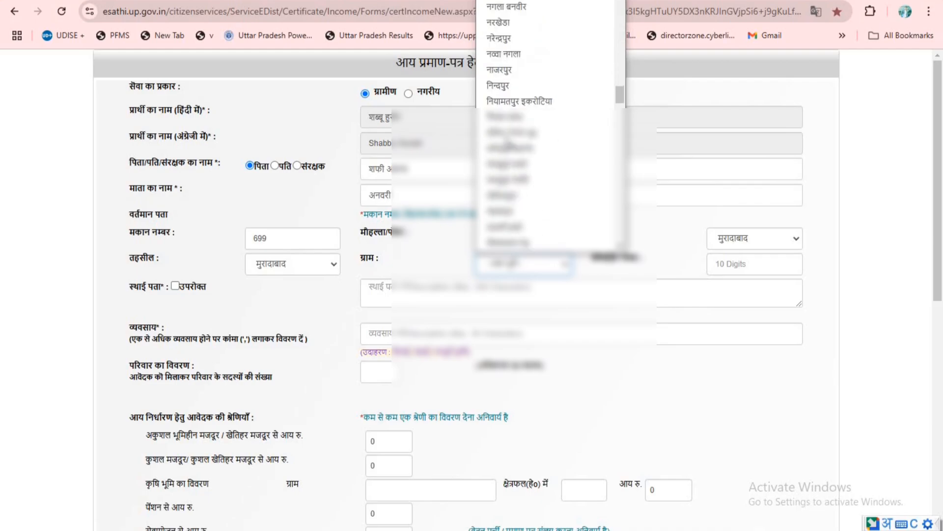
{"action": "scroll", "coordinate": [508, 144], "scroll_direction": "up", "scroll_amount": 3}
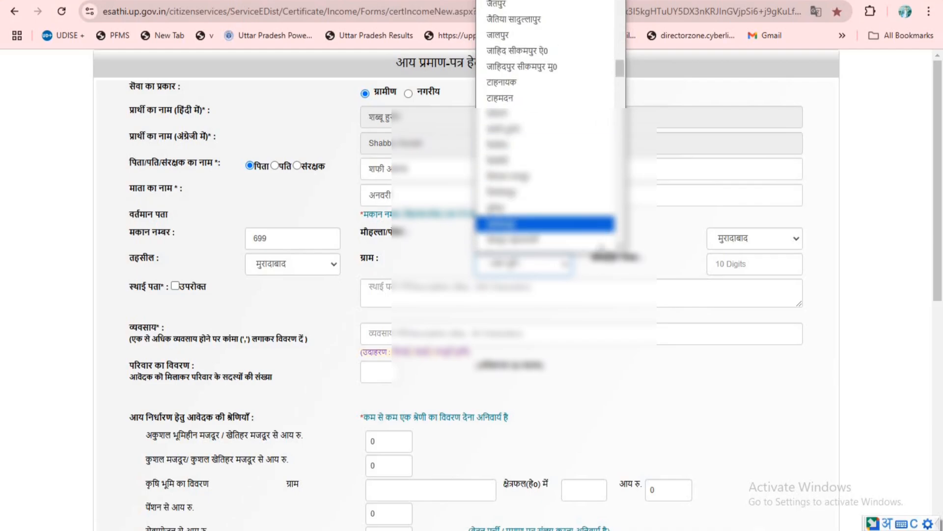
{"action": "left_click", "coordinate": [620, 247]}
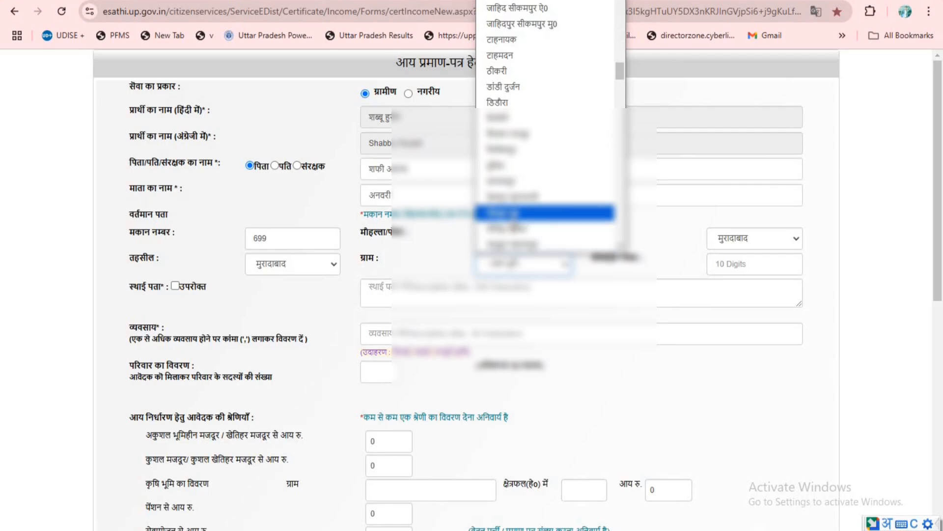
{"action": "left_click", "coordinate": [511, 213]}
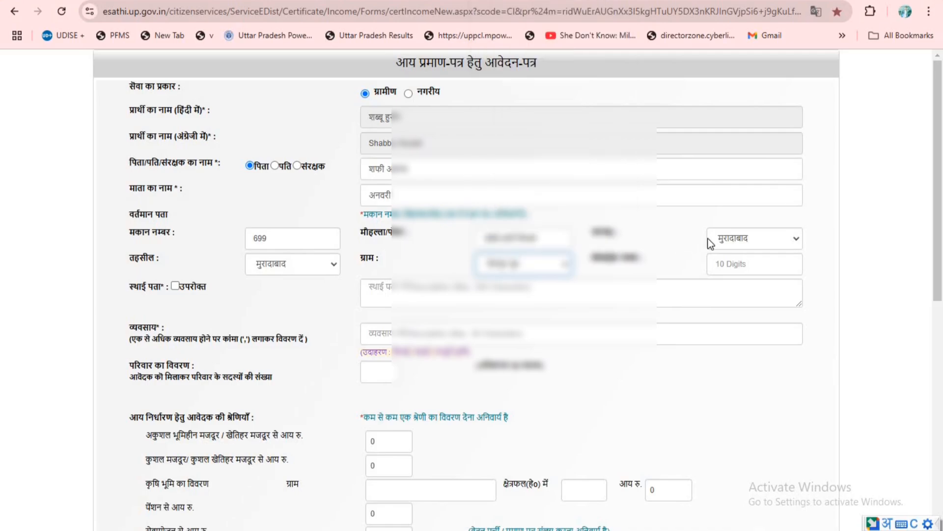
- Enter the applicant's ten-digit mobile number with English numerals
{"action": "left_click", "coordinate": [739, 267]}
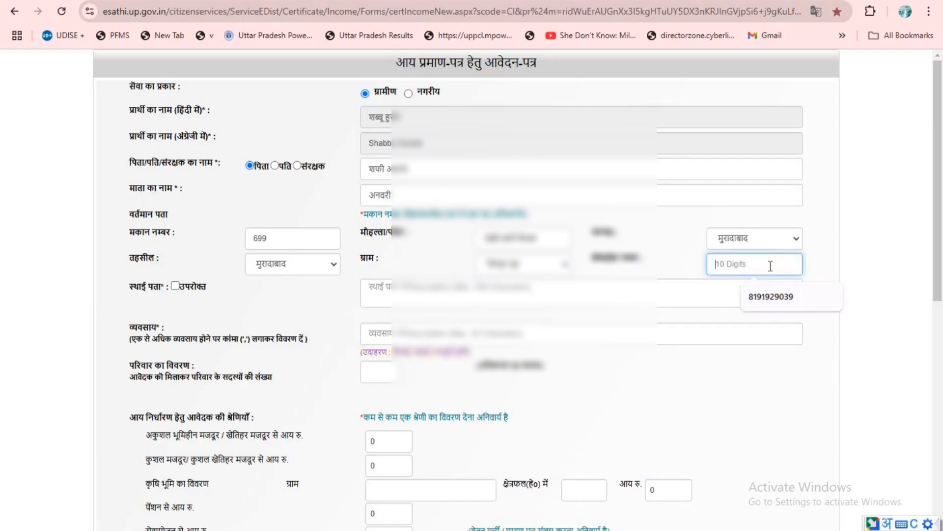
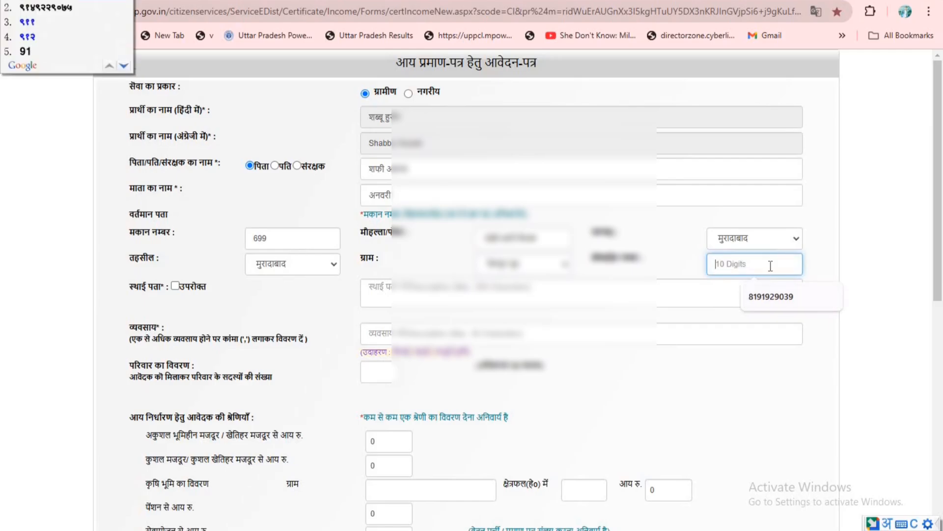
{"action": "key", "text": "Escape"}
{"action": "key", "text": "super+space"}
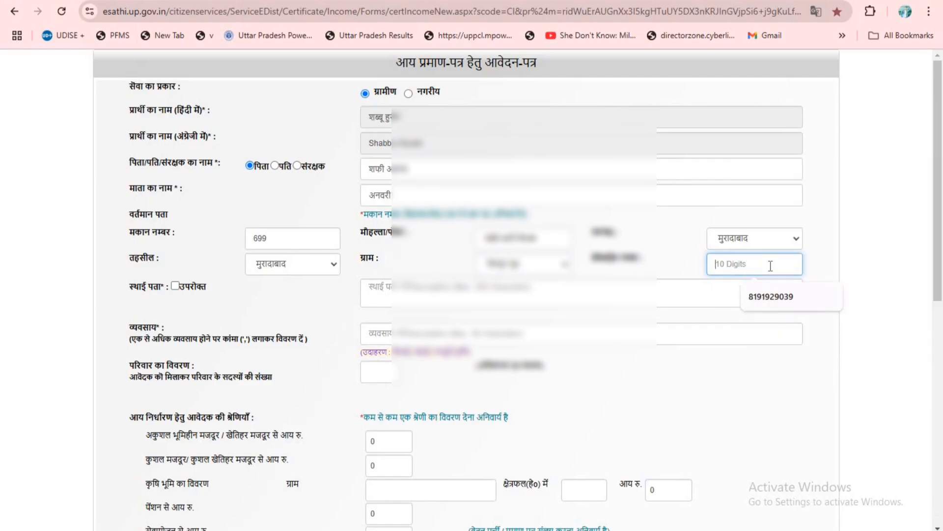
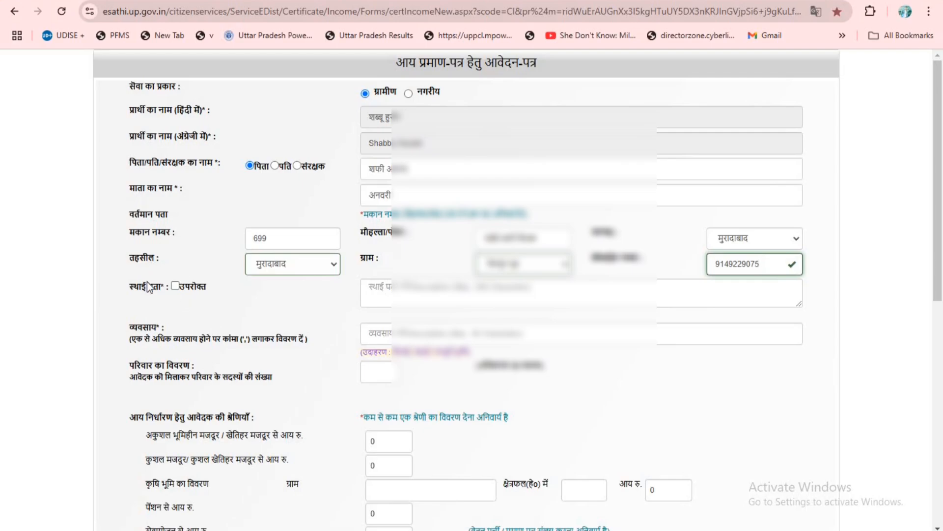
- Use the current address as the permanent address and set the number of family members to 2
{"action": "left_click", "coordinate": [175, 286]}
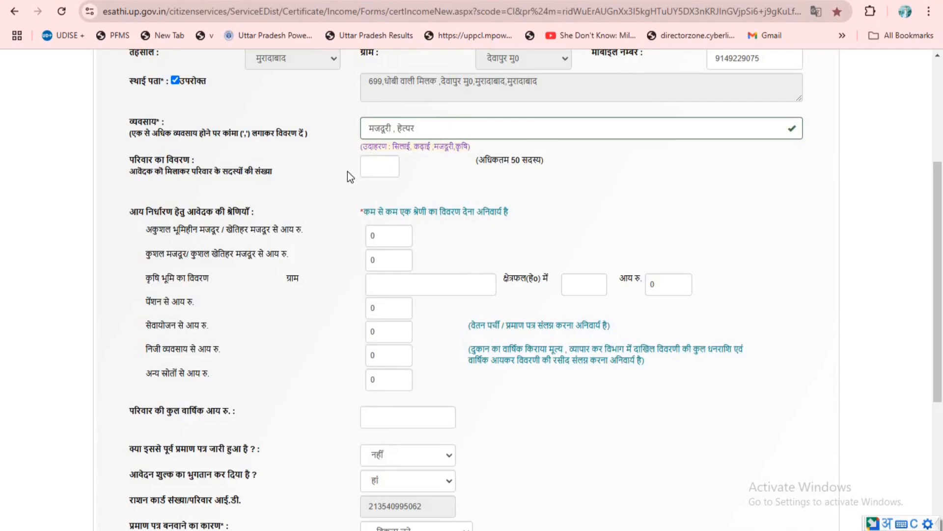
{"action": "left_click", "coordinate": [385, 165]}
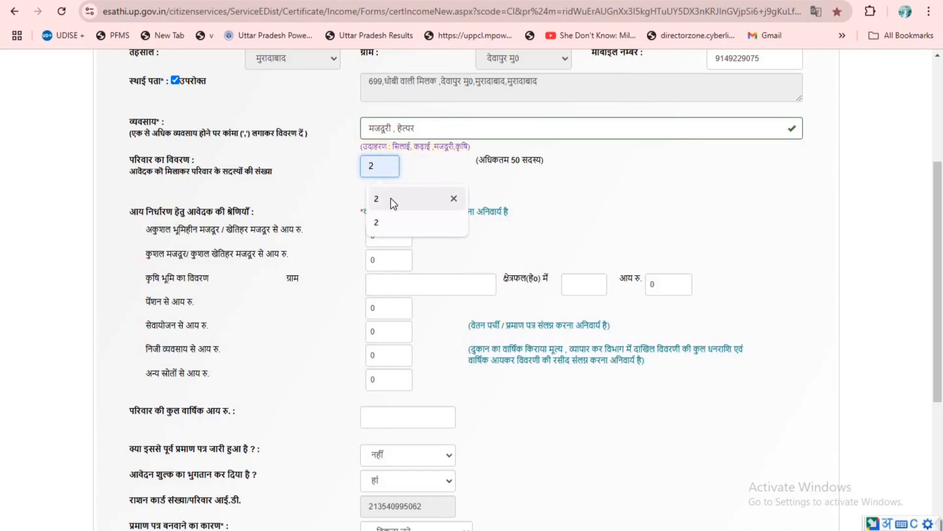
{"action": "left_click", "coordinate": [391, 198]}
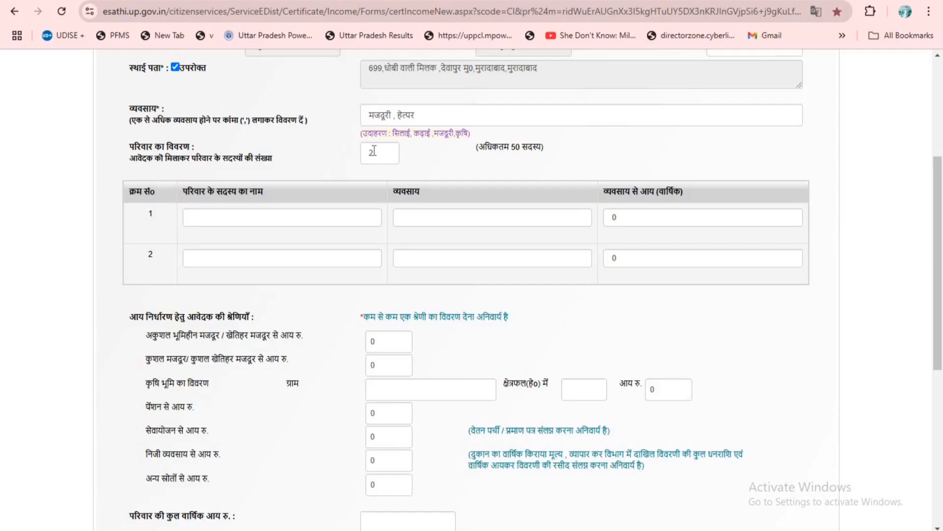
- Enter the first family member's name and set their occupation (व्यवसाय) to मजदूरी हेल्पर
{"action": "left_click", "coordinate": [275, 218]}
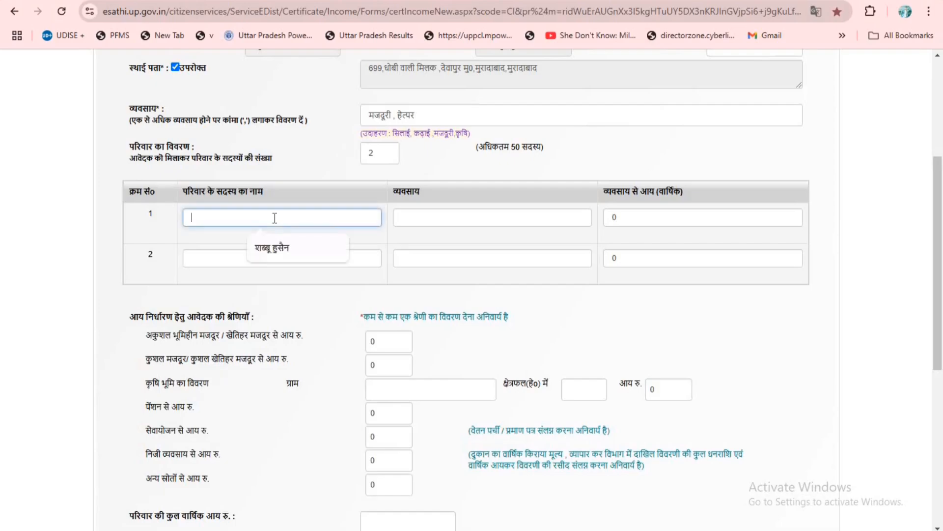
{"action": "left_click", "coordinate": [274, 251]}
{"action": "left_click", "coordinate": [432, 224]}
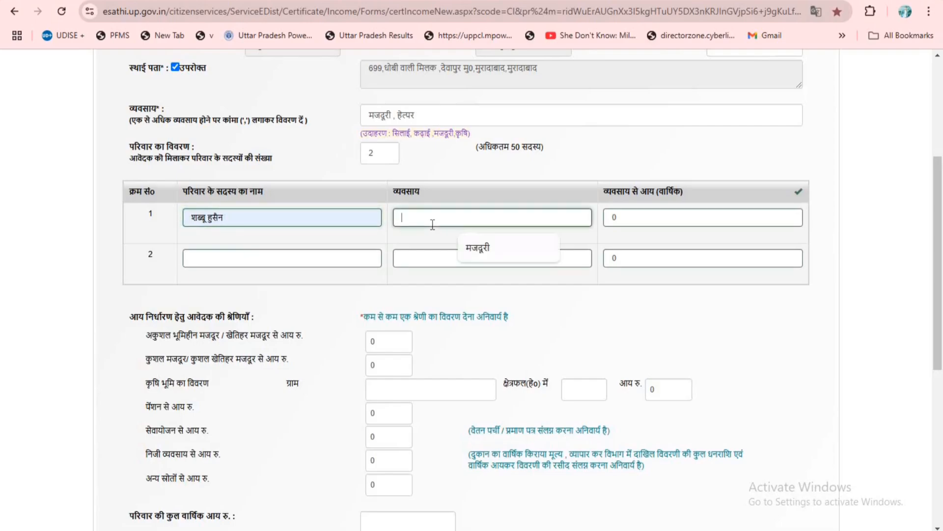
{"action": "left_click", "coordinate": [482, 255]}
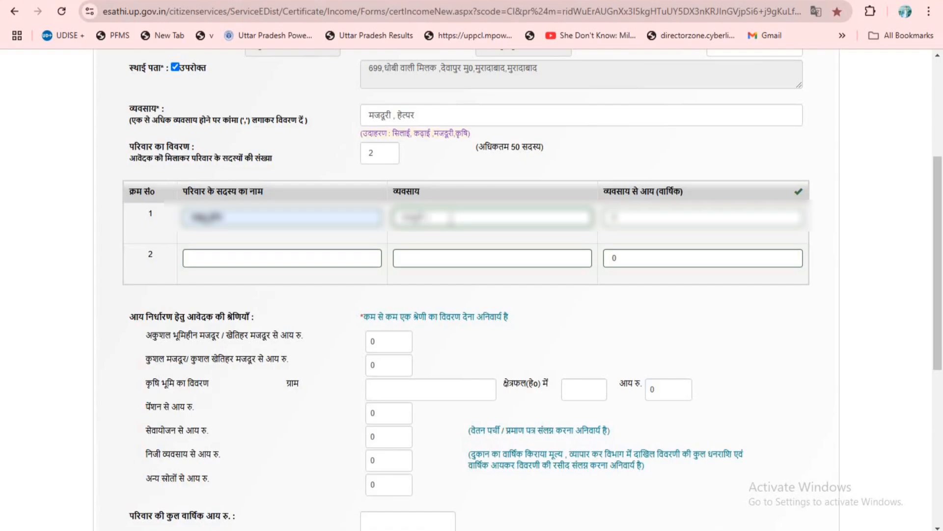
{"action": "key", "text": "super+space"}
{"action": "key", "text": "super+space"}
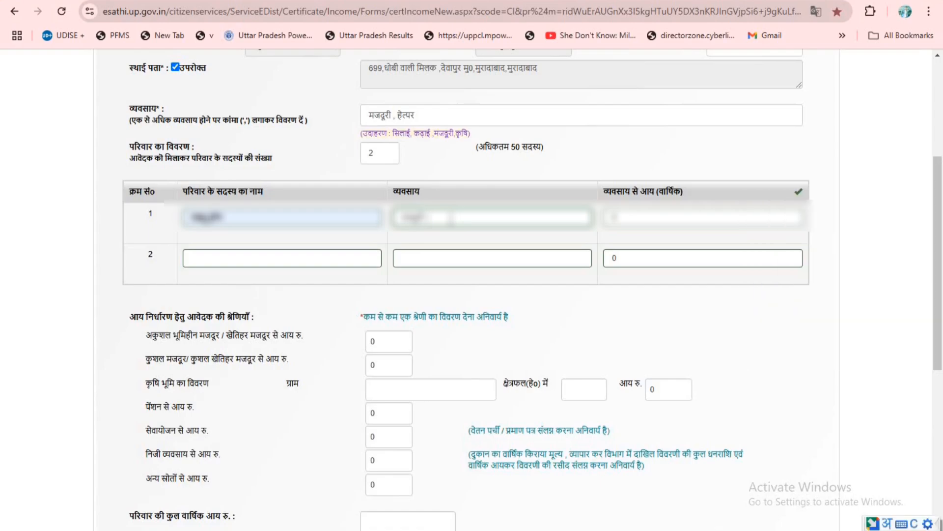
{"action": "type", "text": "helpar"}
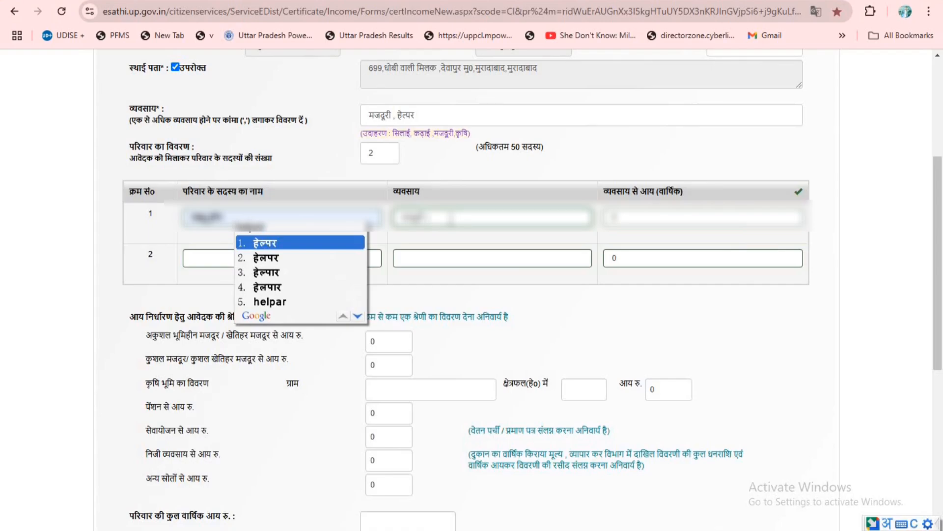
{"action": "key", "text": "space"}
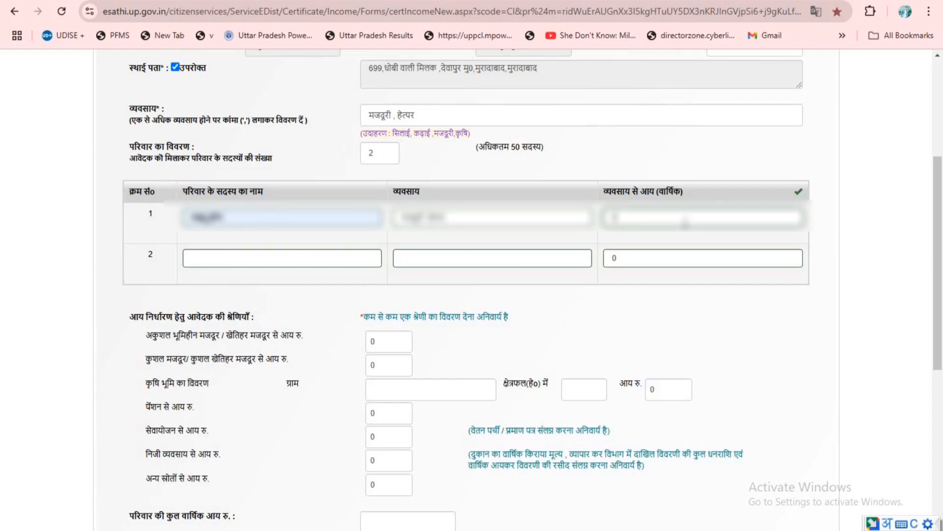
- Set the first family member's annual income from occupation to 130000 with English numerals
{"action": "type", "text": "1"}
{"action": "key", "text": "super+space"}
{"action": "type", "text": "13"}
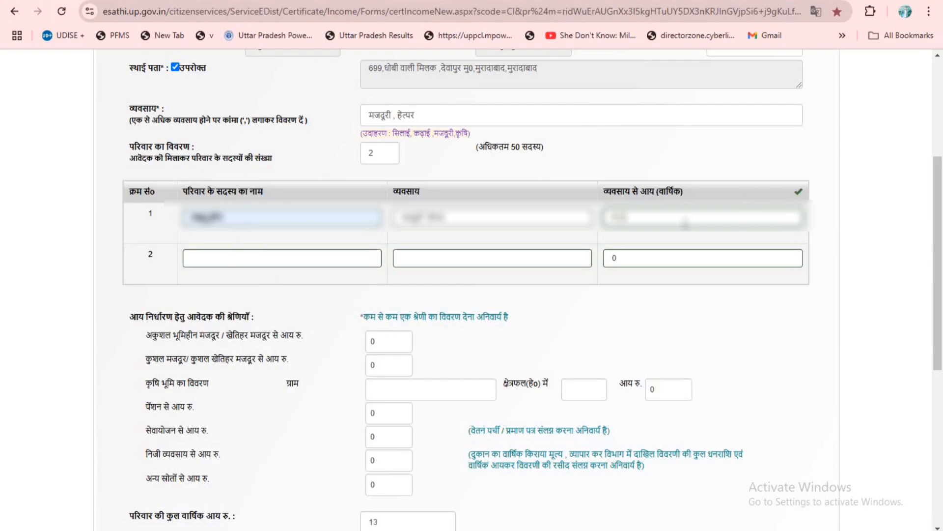
{"action": "type", "text": "0000"}
- Enter the second family member's name and set their occupation to गृहिणी
{"action": "left_click", "coordinate": [328, 256]}
{"action": "left_click", "coordinate": [326, 294]}
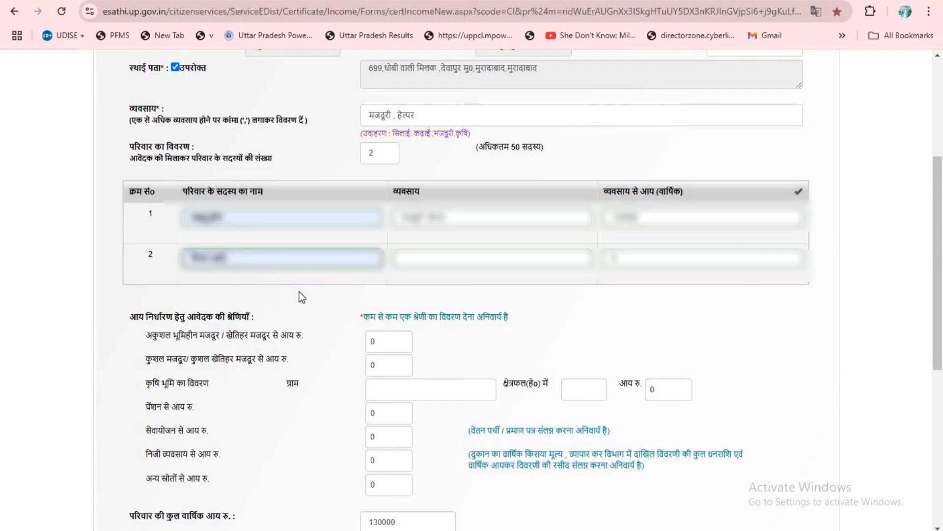
{"action": "left_click", "coordinate": [491, 257]}
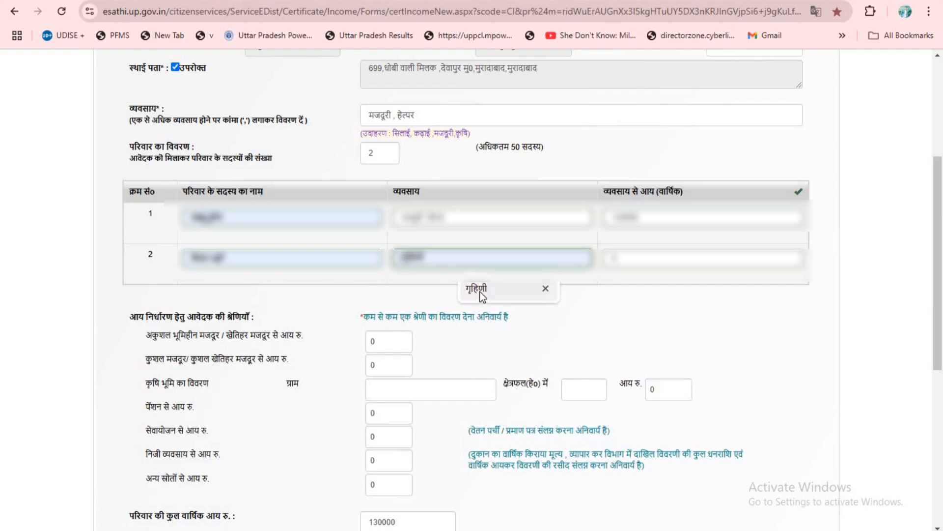
{"action": "left_click", "coordinate": [473, 289]}
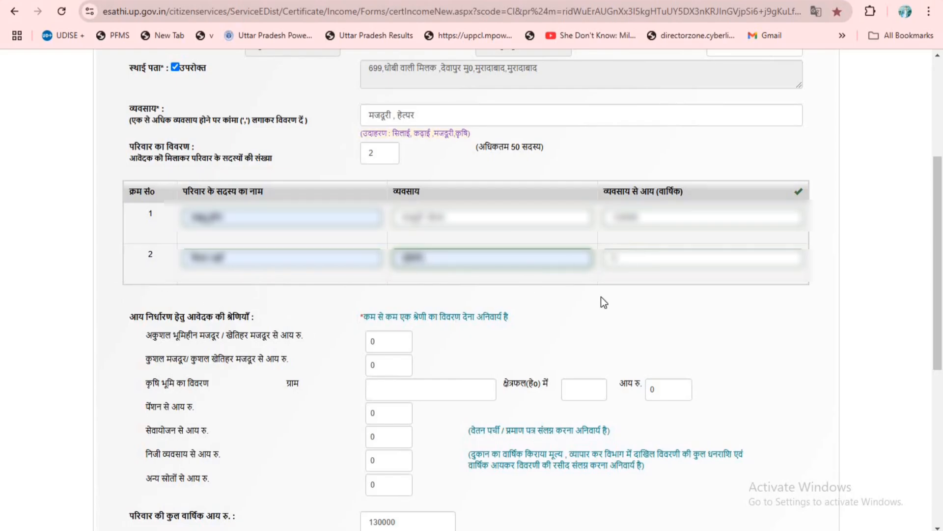
- Enter 130000 as the income from other sources (अन्य स्रोतों से आय) in the applicant's income categories
{"action": "scroll", "coordinate": [408, 329], "scroll_direction": "down", "scroll_amount": 4}
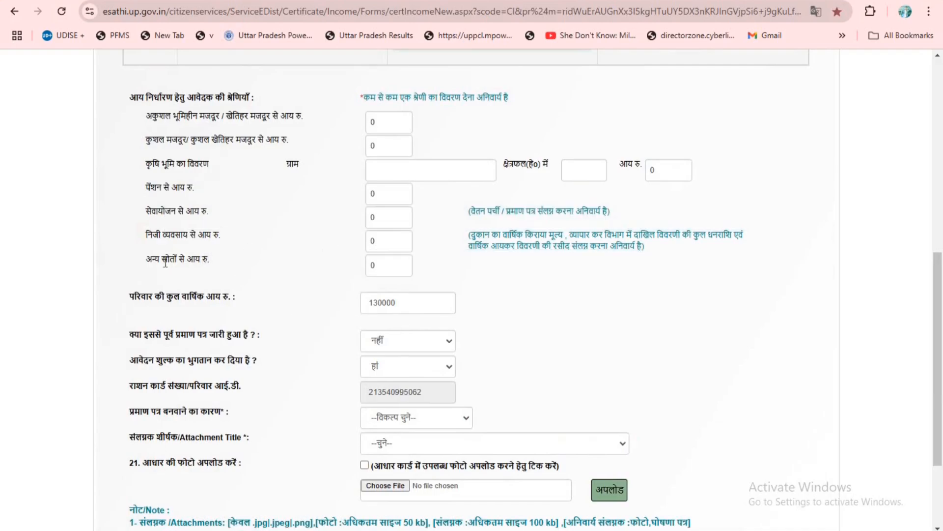
{"action": "left_click", "coordinate": [379, 264]}
{"action": "type", "text": "130000"}
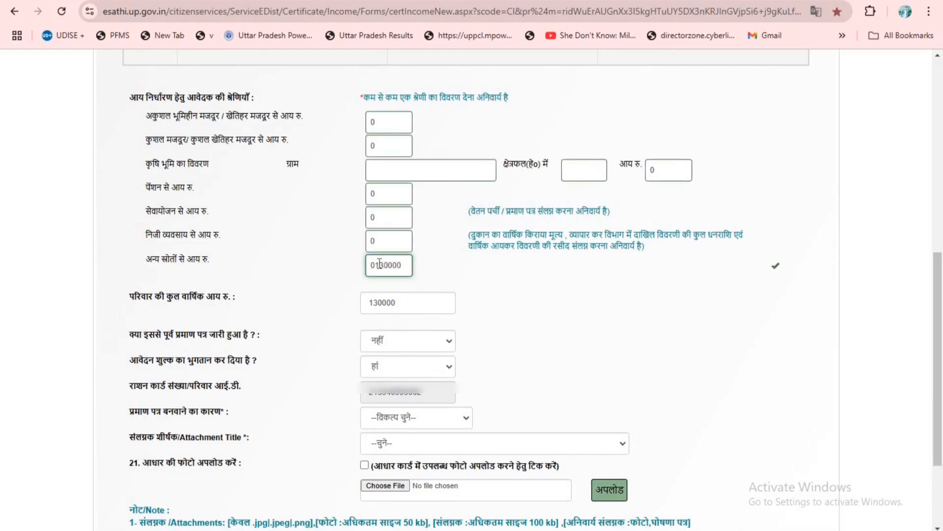
{"action": "left_click_drag", "start_coordinate": [373, 266], "coordinate": [368, 268]}
{"action": "key", "text": "BackSpace"}
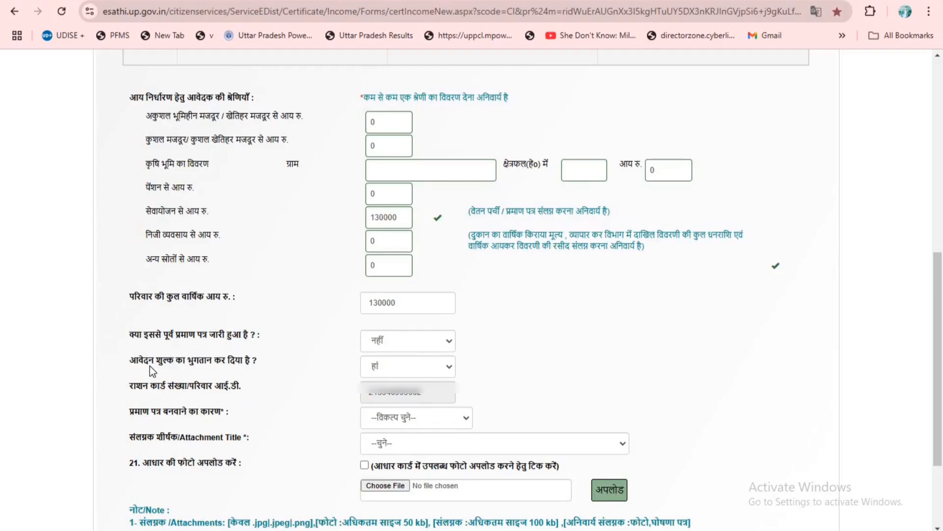
- Mark the application fee as paid (हां) and give the certificate's reason as अन्य with the description आवशक कार्य
{"action": "left_click", "coordinate": [449, 364]}
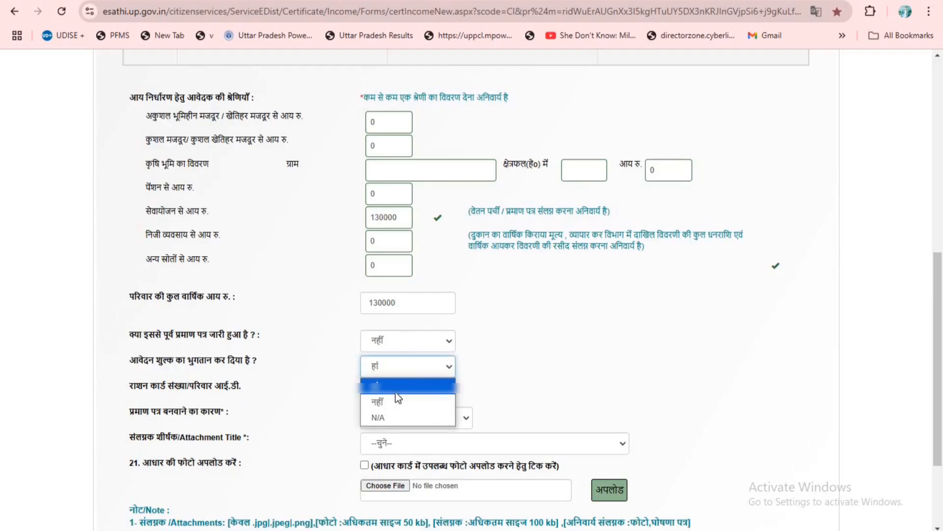
{"action": "left_click", "coordinate": [446, 387]}
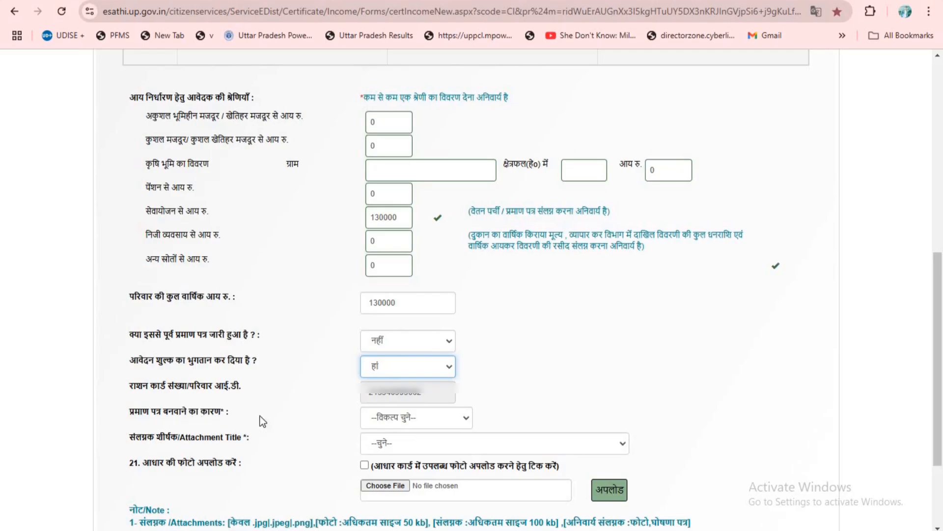
{"action": "scroll", "coordinate": [467, 421], "scroll_direction": "down", "scroll_amount": 3}
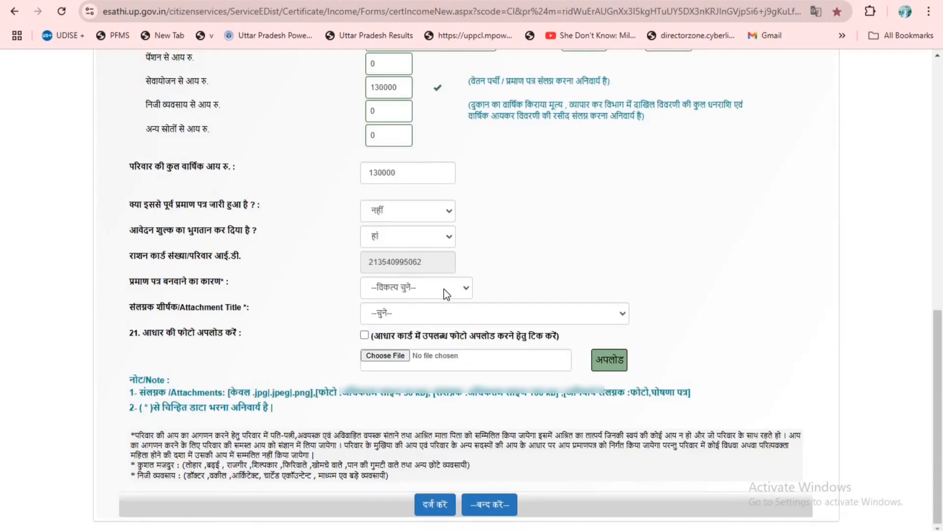
{"action": "left_click", "coordinate": [444, 294]}
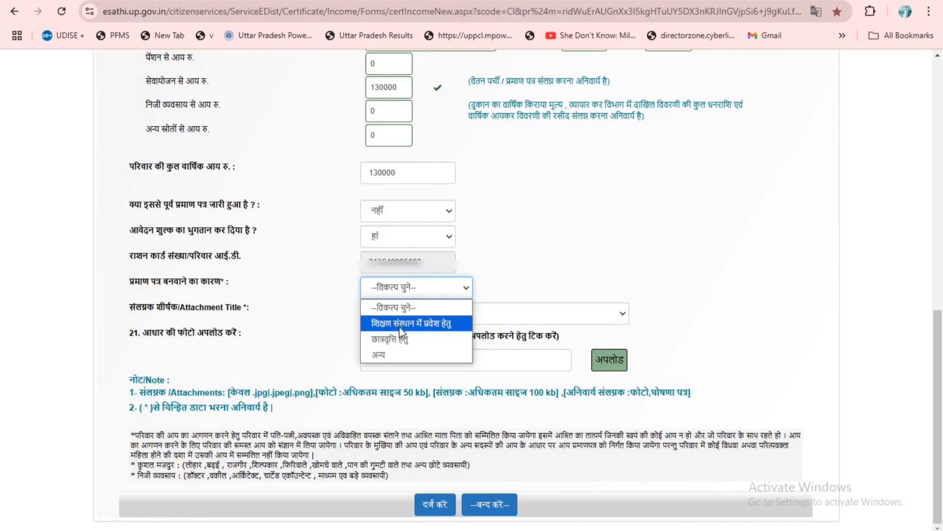
{"action": "left_click", "coordinate": [409, 355]}
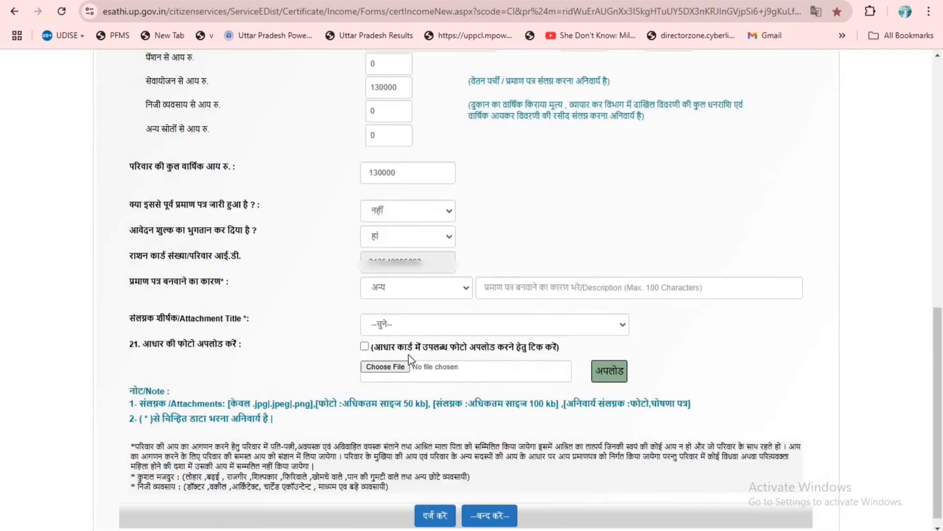
{"action": "left_click", "coordinate": [548, 289]}
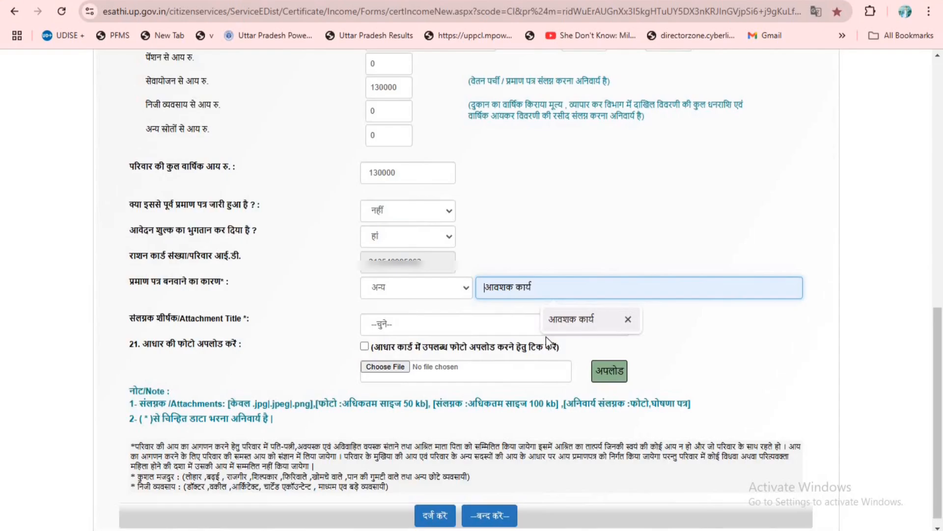
{"action": "left_click", "coordinate": [565, 325]}
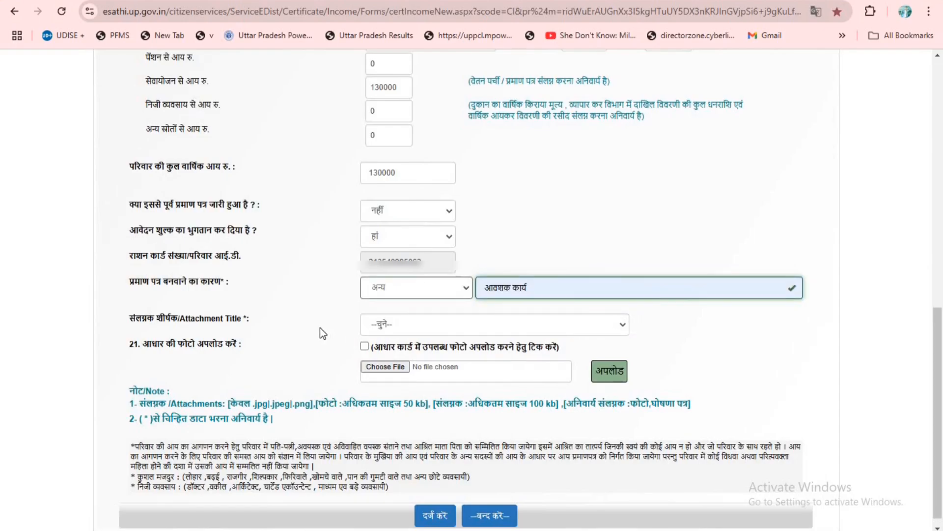
- Upload Pi7_Passport_Photo2.jpeg from the applicant's folder as the attachment titled फोटो
{"action": "left_click", "coordinate": [623, 324]}
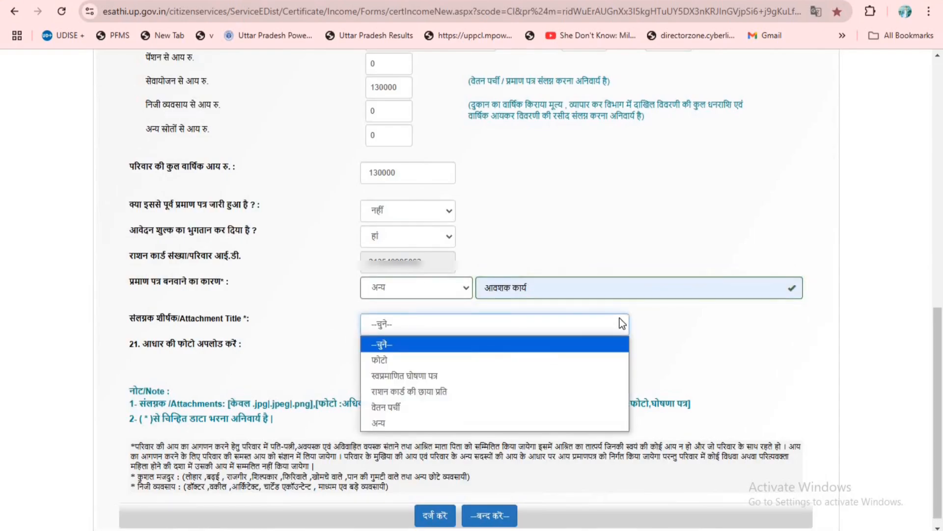
{"action": "left_click", "coordinate": [324, 325]}
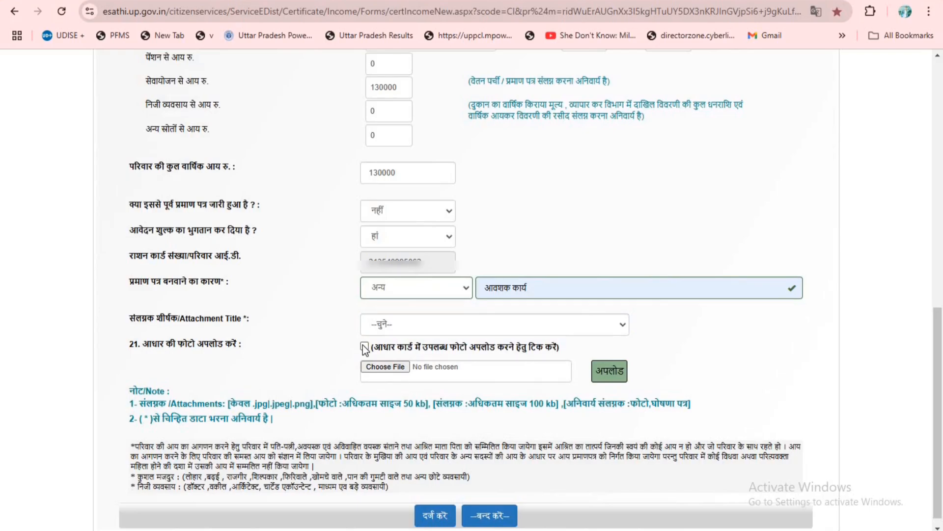
{"action": "left_click", "coordinate": [603, 323]}
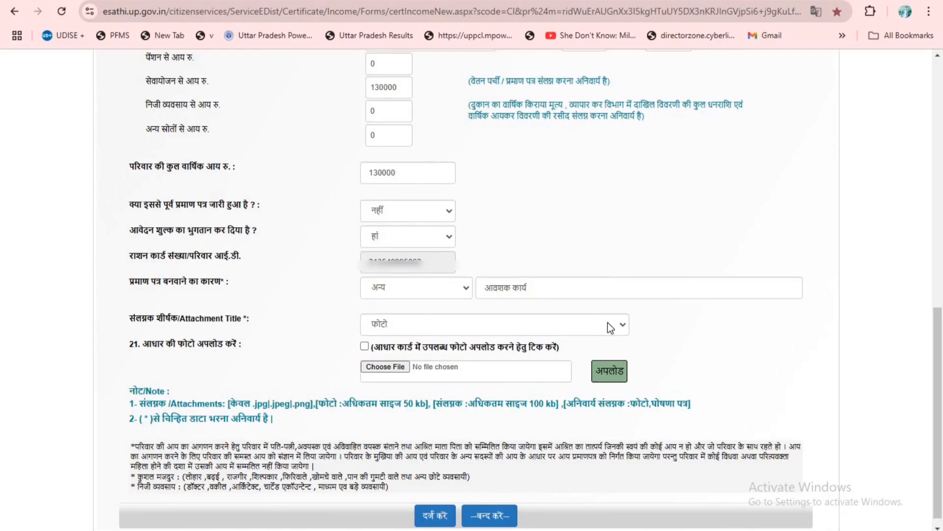
{"action": "left_click", "coordinate": [392, 371]}
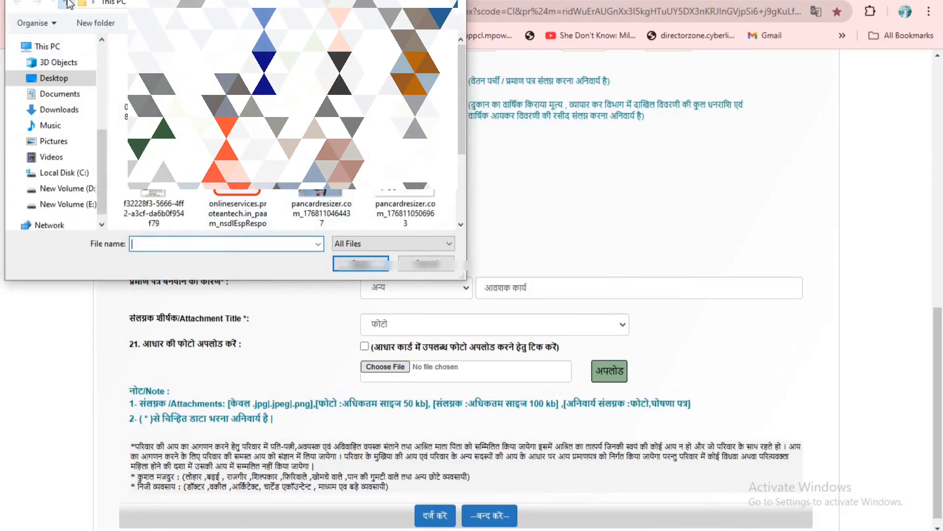
{"action": "scroll", "coordinate": [266, 132], "scroll_direction": "down", "scroll_amount": 1}
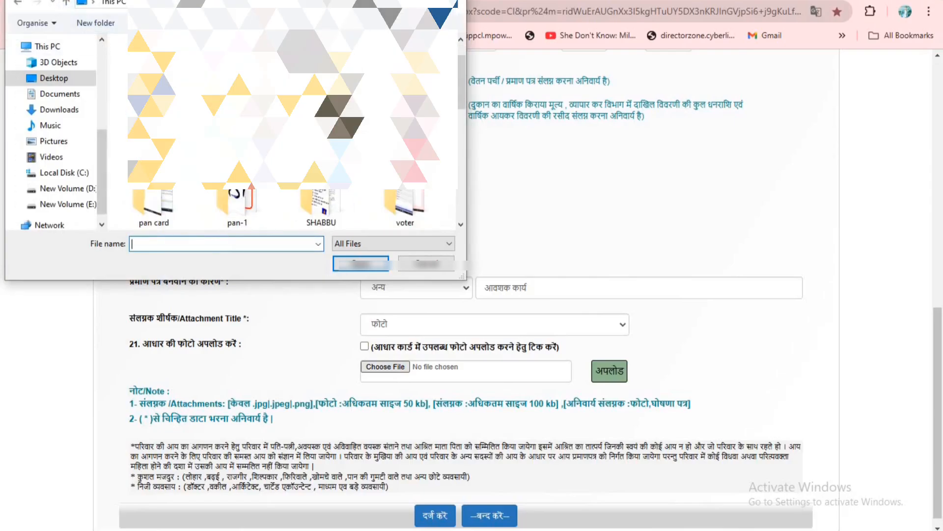
{"action": "double_click", "coordinate": [325, 208]}
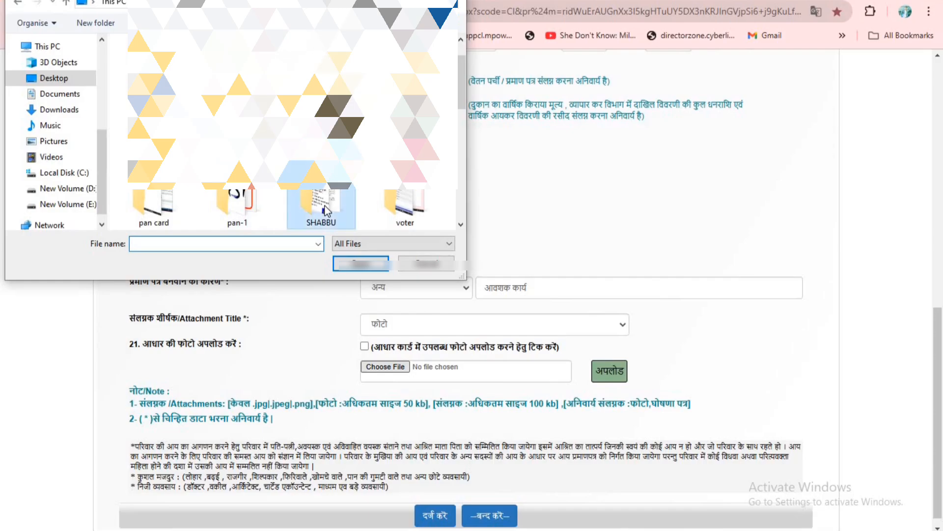
{"action": "left_click", "coordinate": [377, 96]}
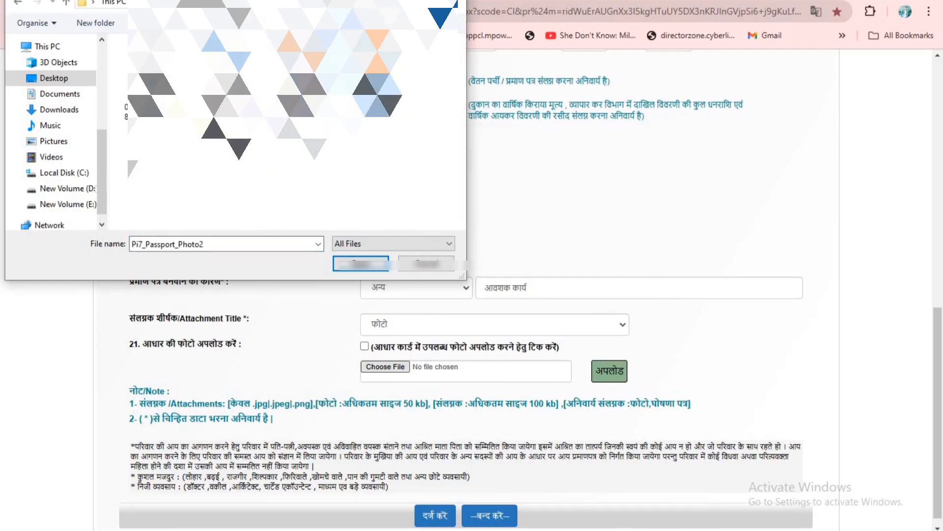
{"action": "left_click", "coordinate": [362, 263]}
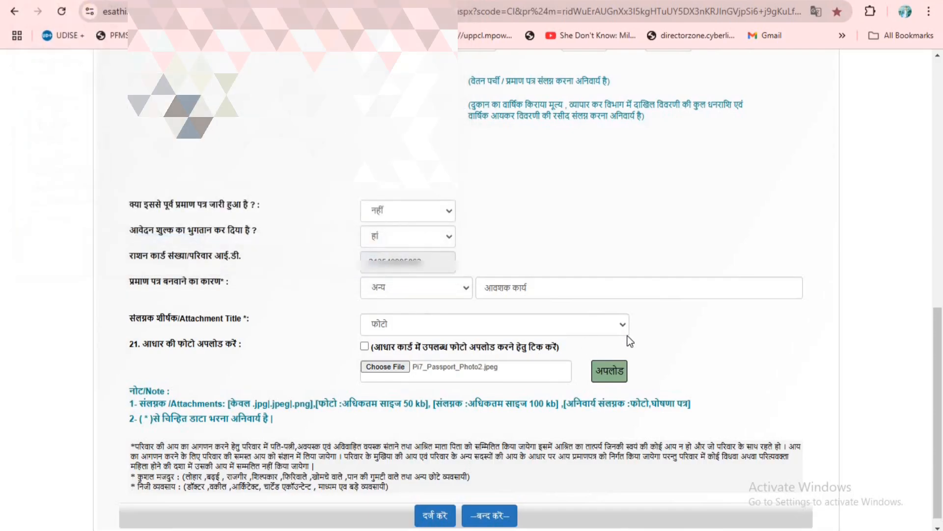
{"action": "left_click", "coordinate": [613, 373]}
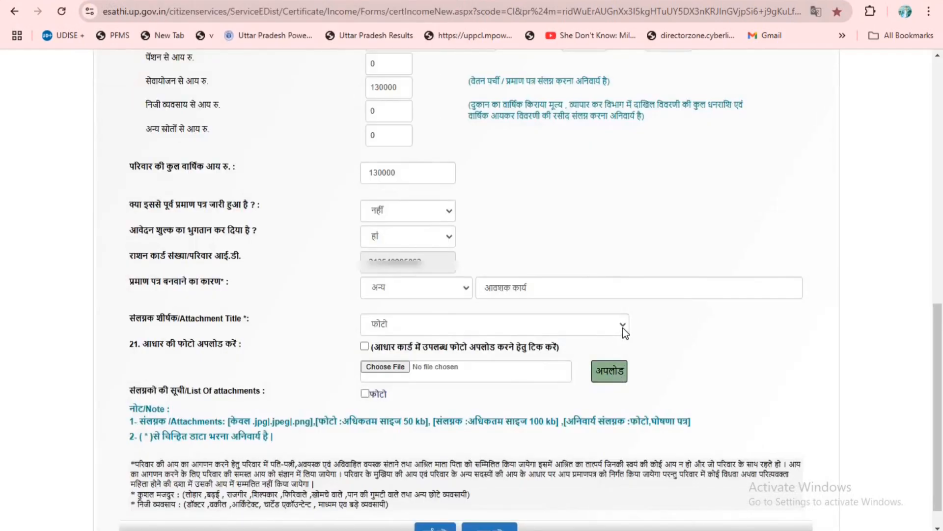
- Upload 09660bd9-e4e1-484e-88e7-e267b077980f.jpeg as the attachment titled स्वप्रमाणित घोषणा पत्र
{"action": "left_click", "coordinate": [623, 325]}
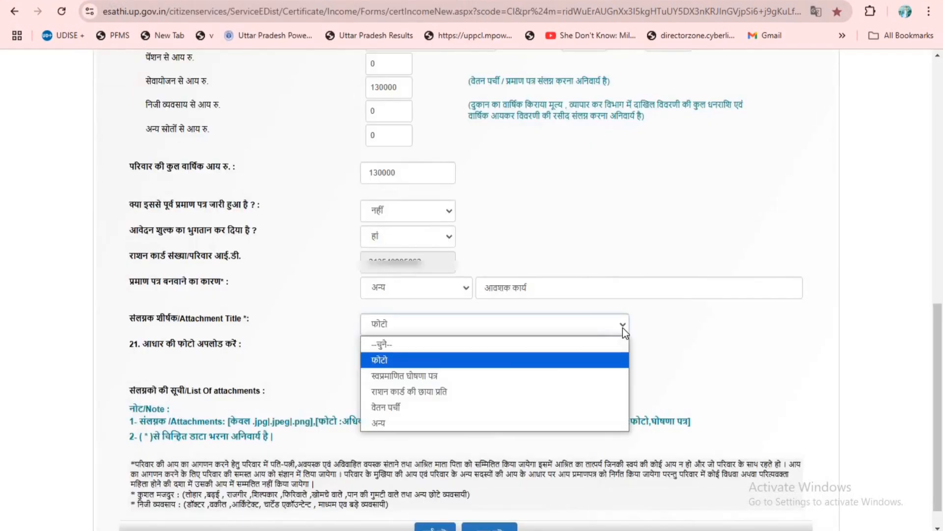
{"action": "left_click", "coordinate": [400, 376]}
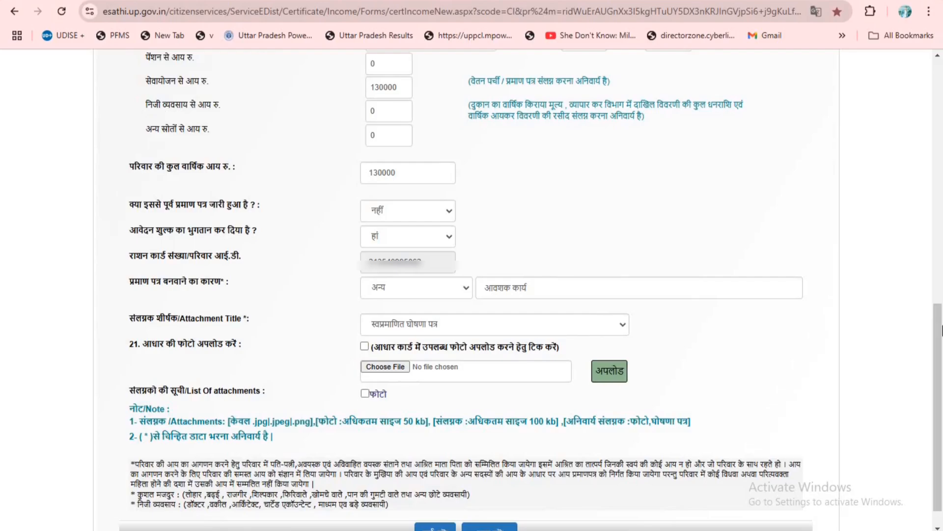
{"action": "left_click", "coordinate": [381, 366]}
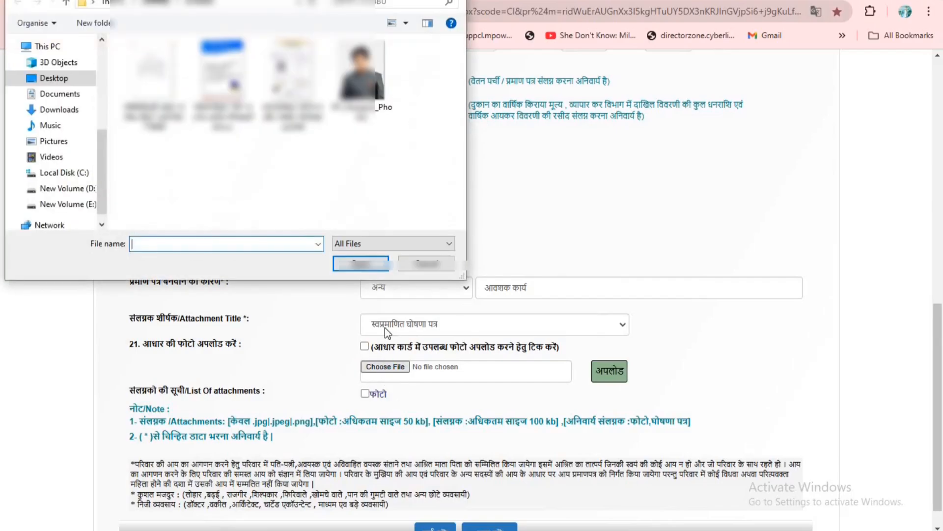
{"action": "left_click", "coordinate": [153, 84]}
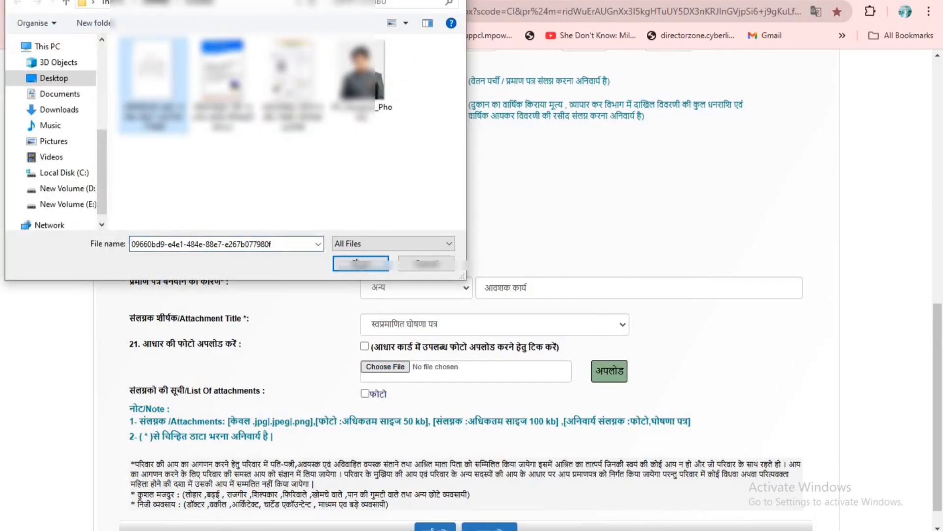
{"action": "left_click", "coordinate": [361, 263]}
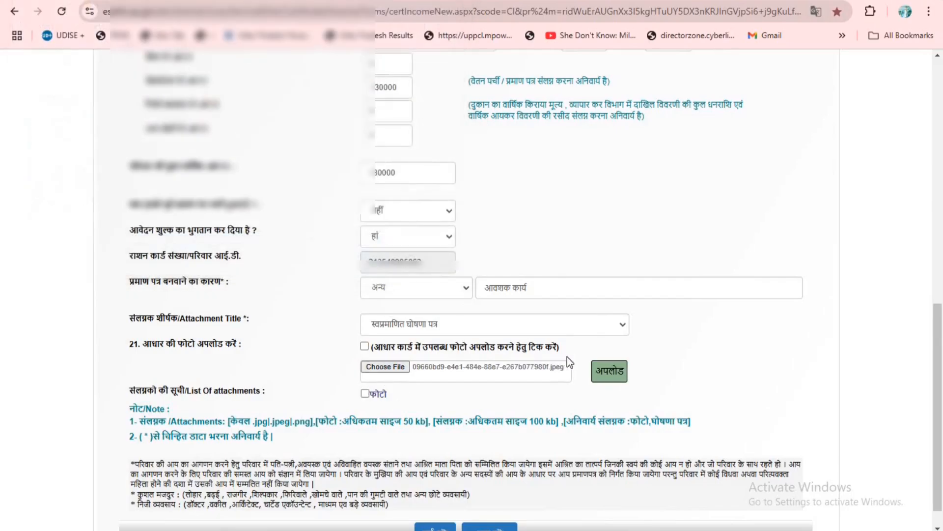
{"action": "left_click", "coordinate": [614, 374]}
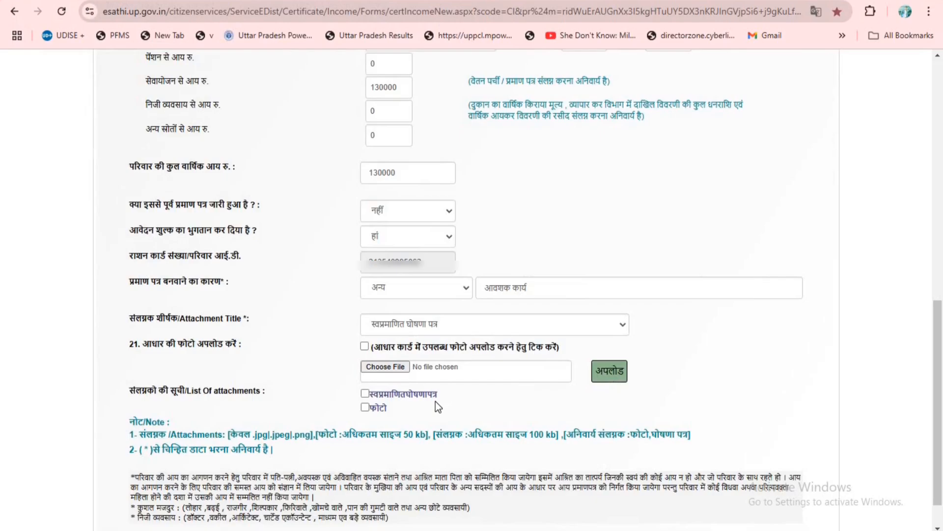
- Choose अन्य as the next attachment's title and enter आधार कार्ड as its custom title in Hindi
{"action": "left_click", "coordinate": [591, 328]}
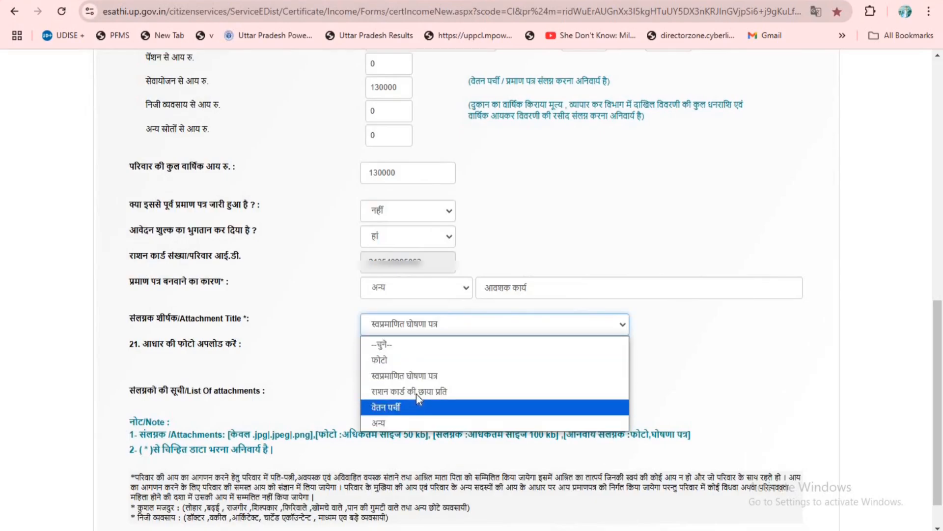
{"action": "left_click", "coordinate": [403, 422]}
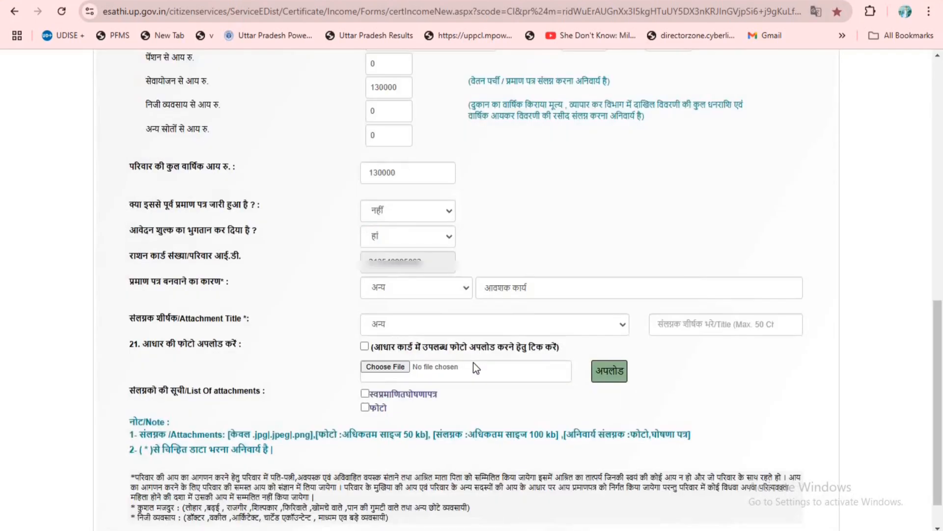
{"action": "left_click", "coordinate": [678, 326]}
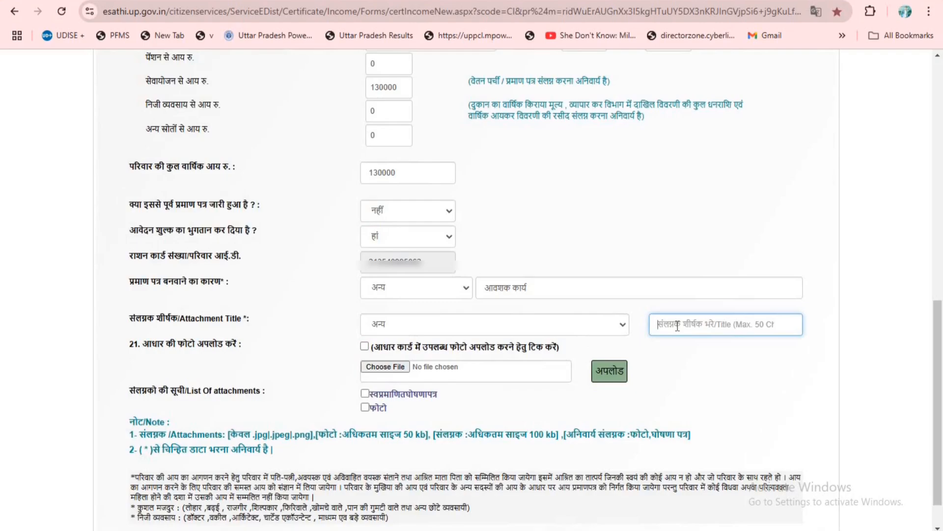
{"action": "key", "text": "super+space"}
{"action": "key", "text": "super+space"}
{"action": "key", "text": "super+space"}
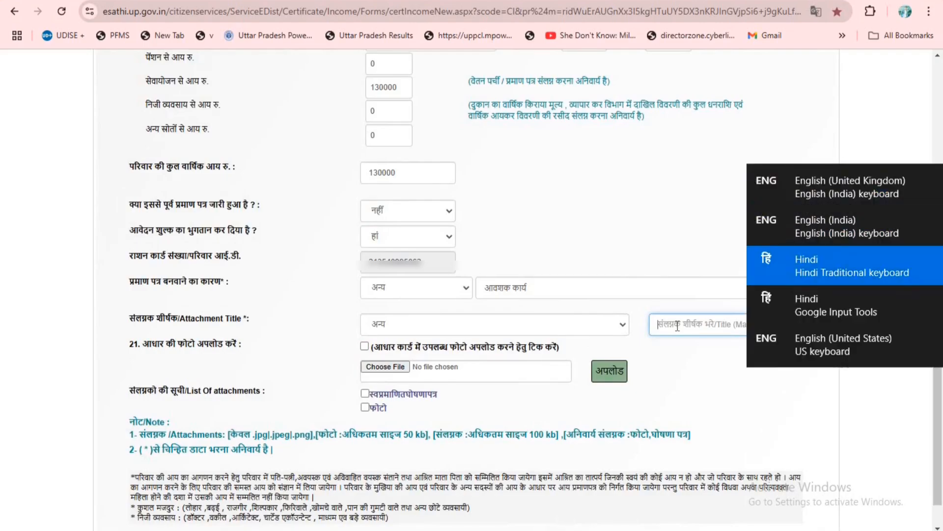
{"action": "type", "text": "AA"}
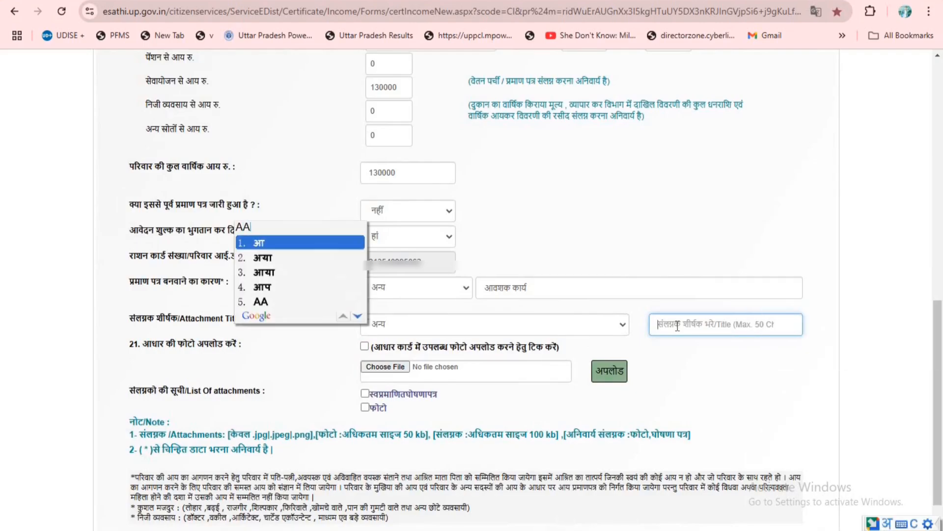
{"action": "type", "text": "DHAR"}
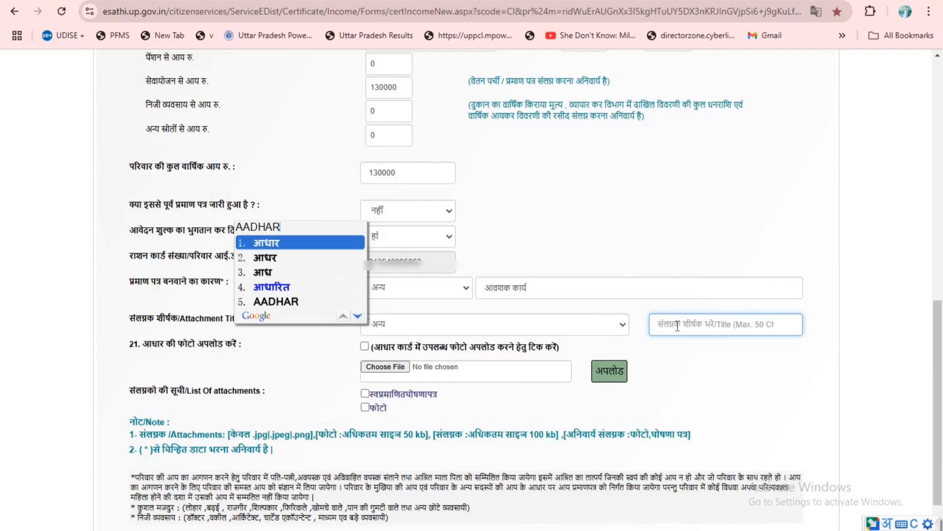
{"action": "key", "text": "space"}
{"action": "type", "text": "KARD"}
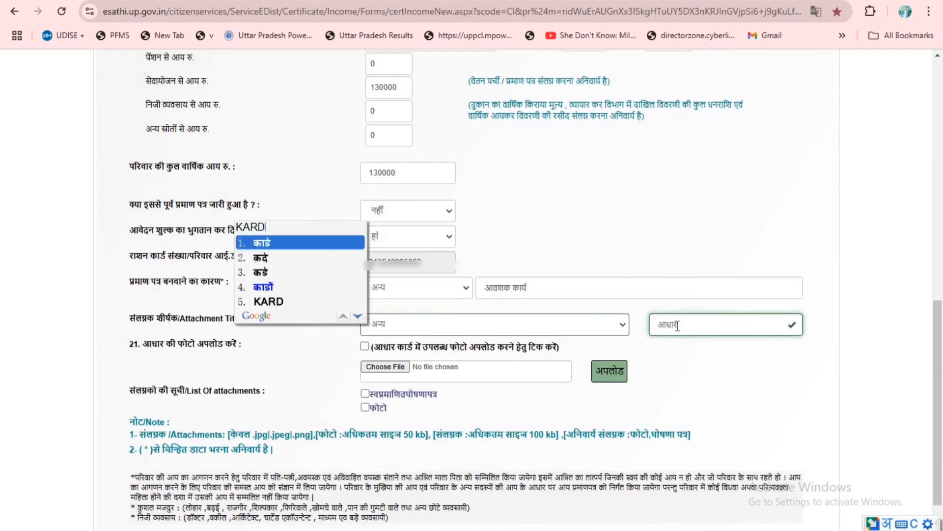
{"action": "key", "text": "space"}
{"action": "left_click", "coordinate": [716, 391]}
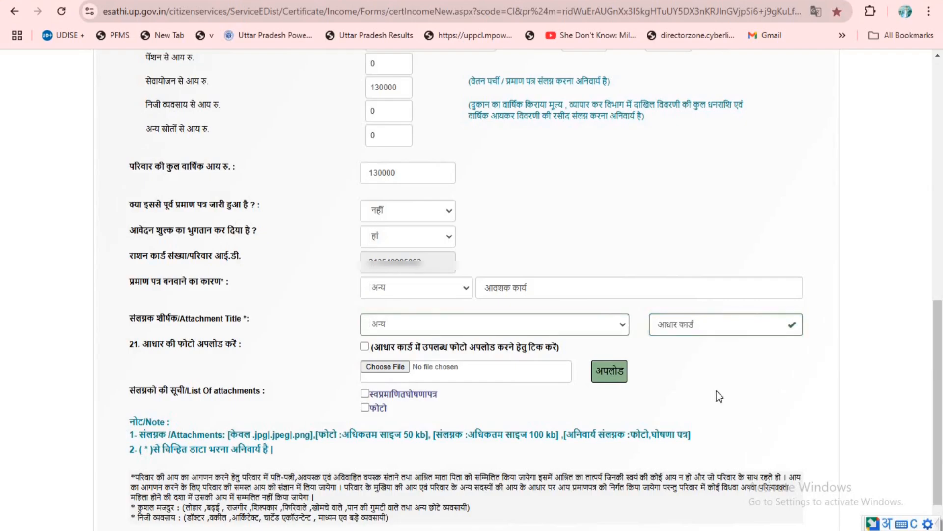
- Upload the file b52204b3-5874-4d0c-9d82-4029a6ca2446 as the आधार कार्ड attachment
{"action": "left_click", "coordinate": [394, 369]}
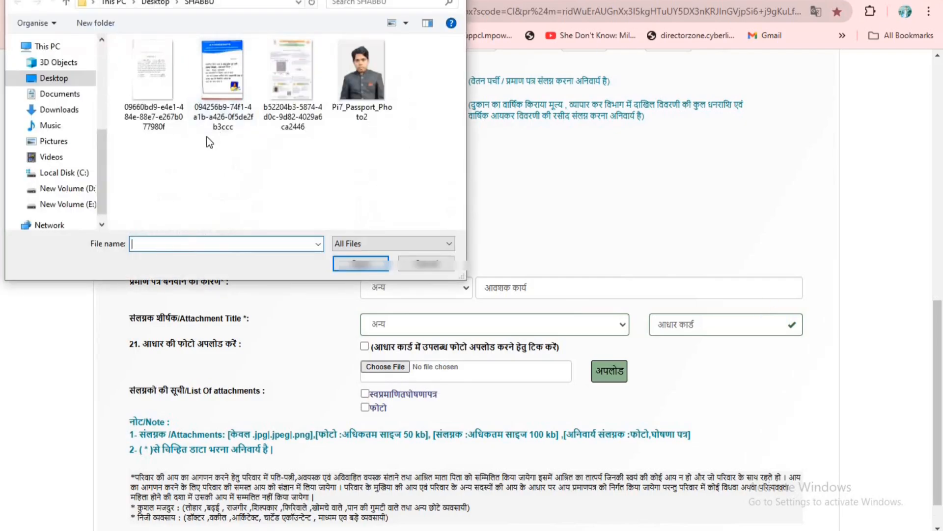
{"action": "left_click", "coordinate": [290, 78]}
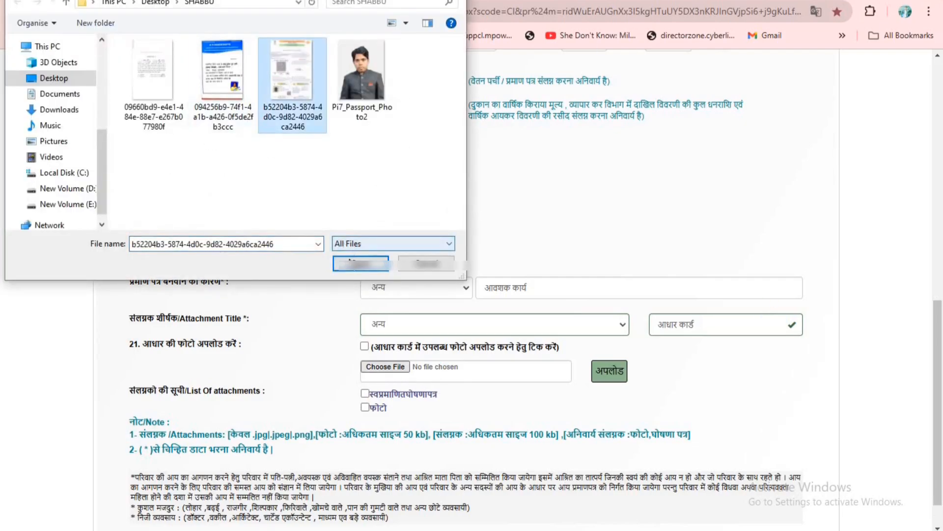
{"action": "left_click", "coordinate": [344, 264]}
{"action": "left_click", "coordinate": [619, 373]}
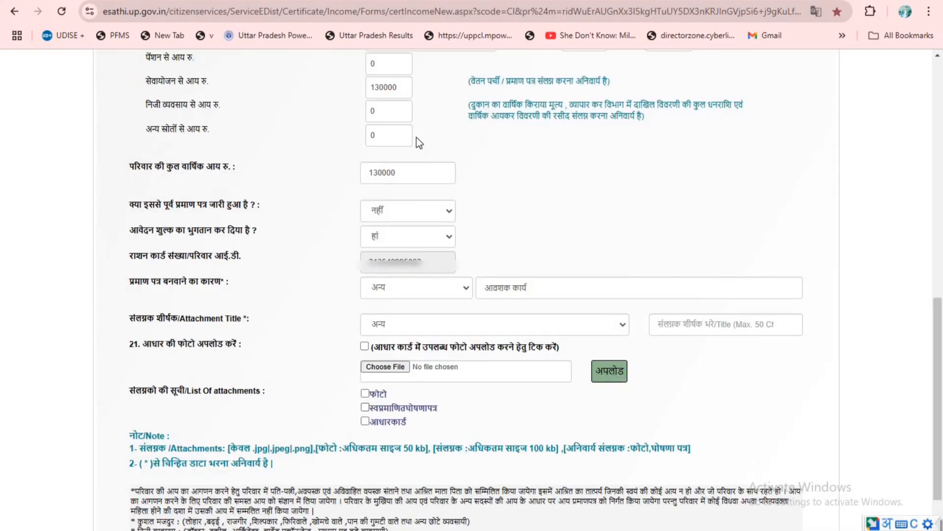
- Upload 094256b9-74f1-4a1b-a426-0f5de2fb3ccc.jpeg as the attachment titled वेतन पर्ची
{"action": "scroll", "coordinate": [451, 158], "scroll_direction": "up", "scroll_amount": 4}
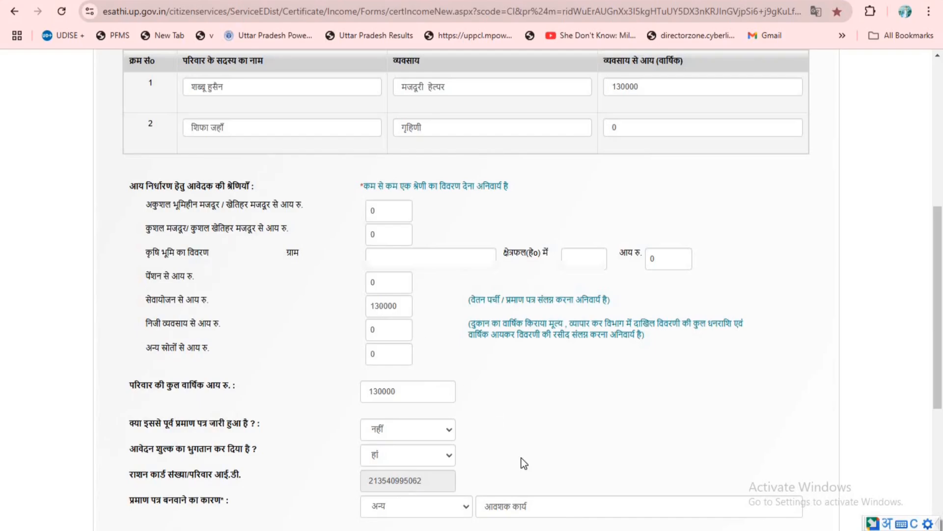
{"action": "scroll", "coordinate": [524, 463], "scroll_direction": "down", "scroll_amount": 5}
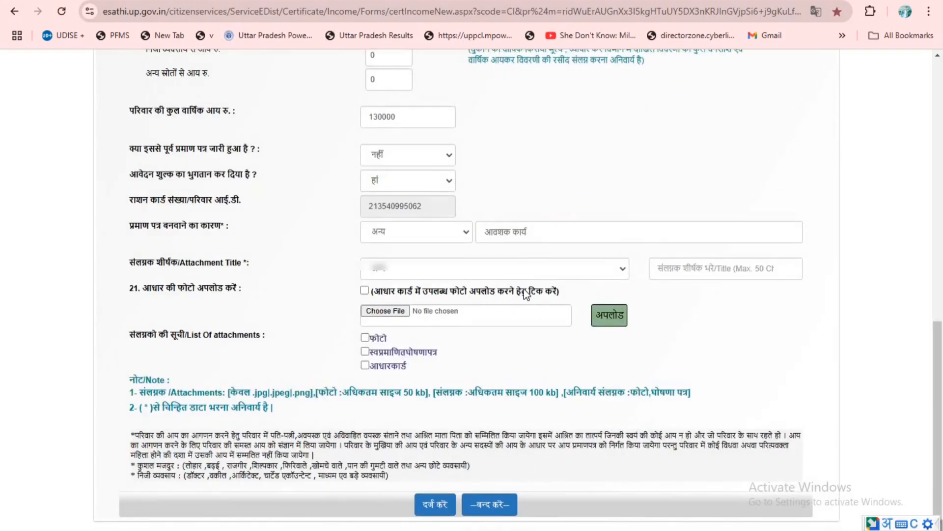
{"action": "left_click", "coordinate": [616, 270]}
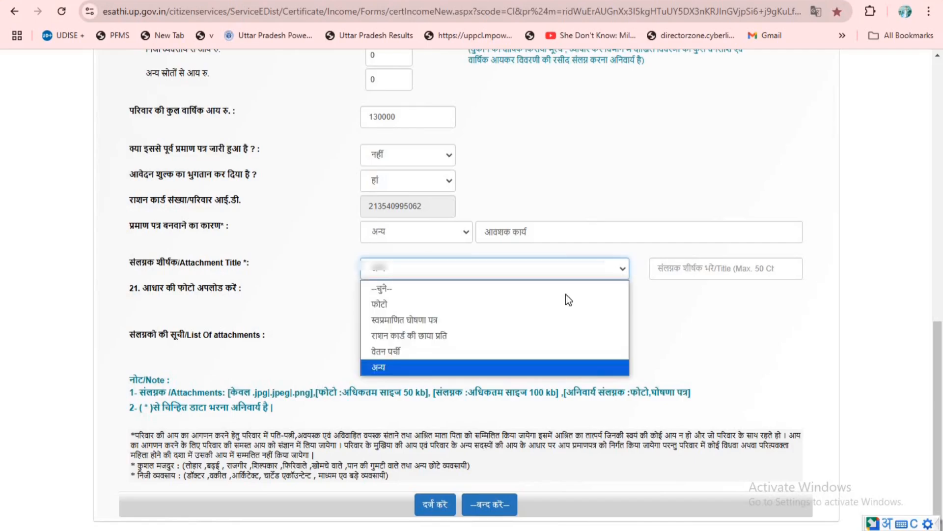
{"action": "left_click", "coordinate": [442, 352]}
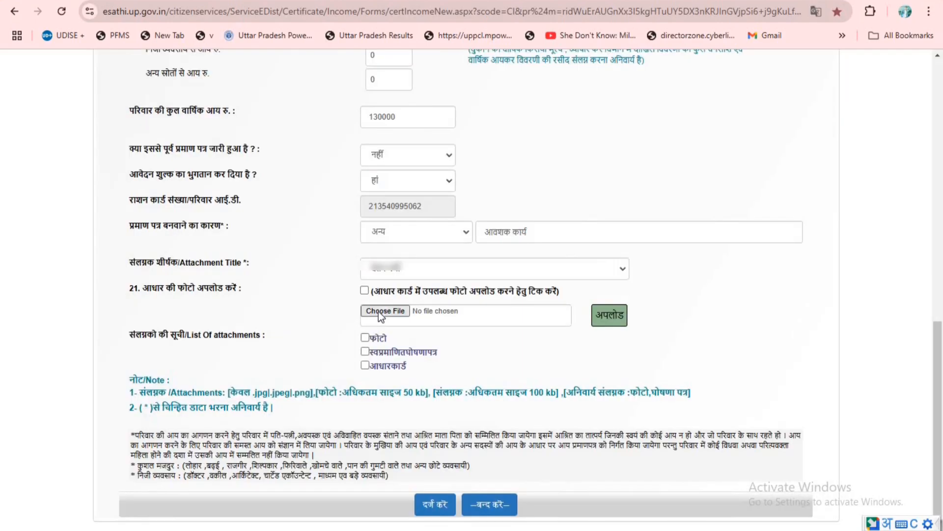
{"action": "left_click", "coordinate": [379, 311]}
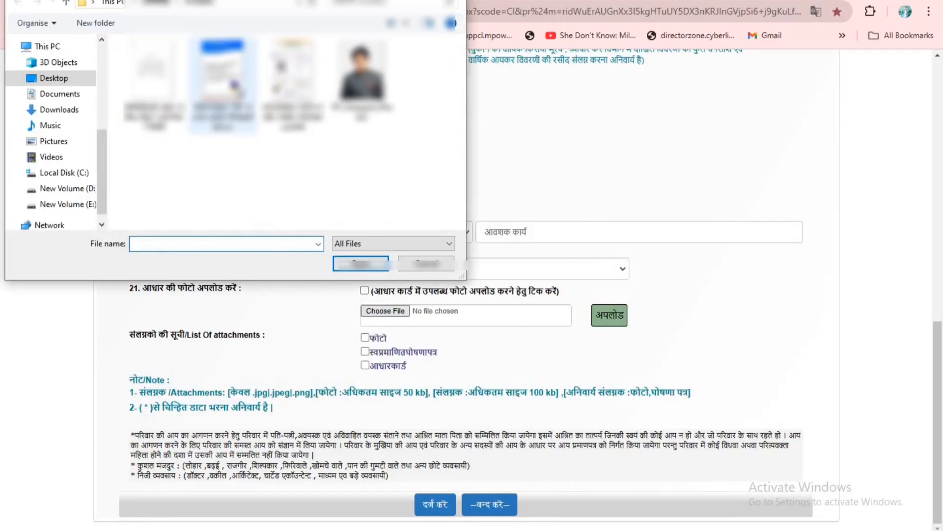
{"action": "left_click", "coordinate": [234, 84]}
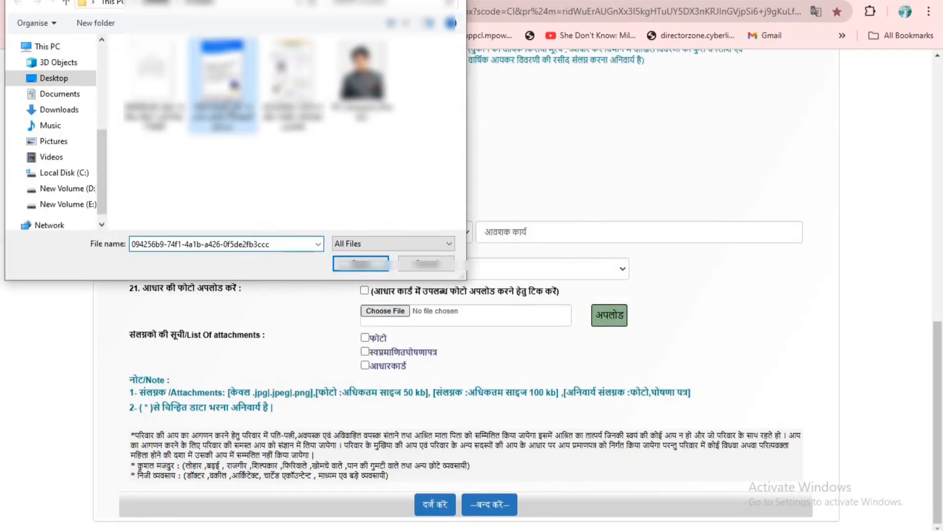
{"action": "left_click", "coordinate": [349, 265]}
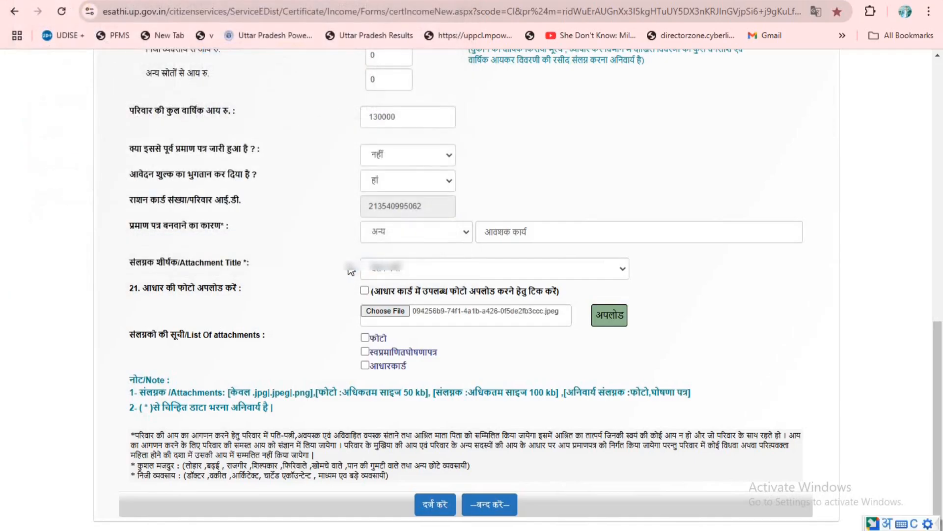
{"action": "left_click", "coordinate": [611, 317]}
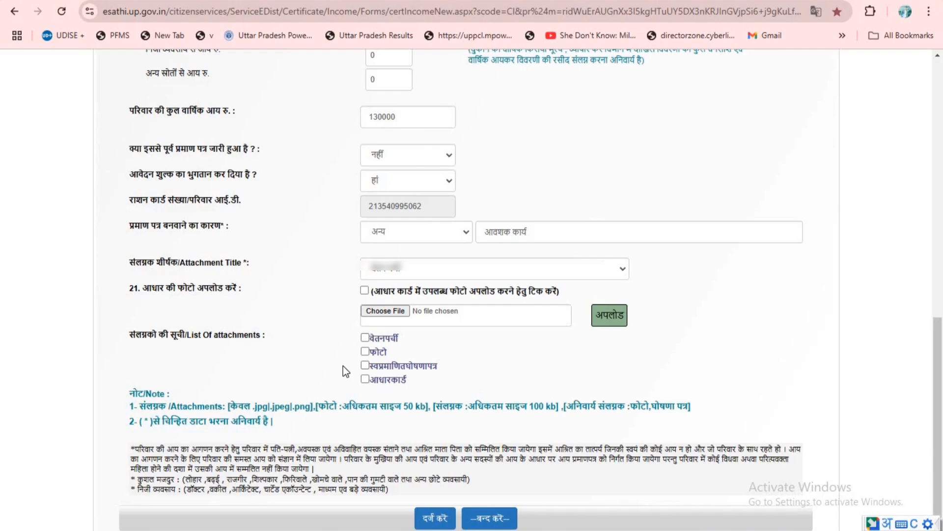
- Search Google for photo resizer in a new browser tab and open Pi7 Image Tool's Reduce Image Size In KB page
{"action": "key", "text": "ctrl+t"}
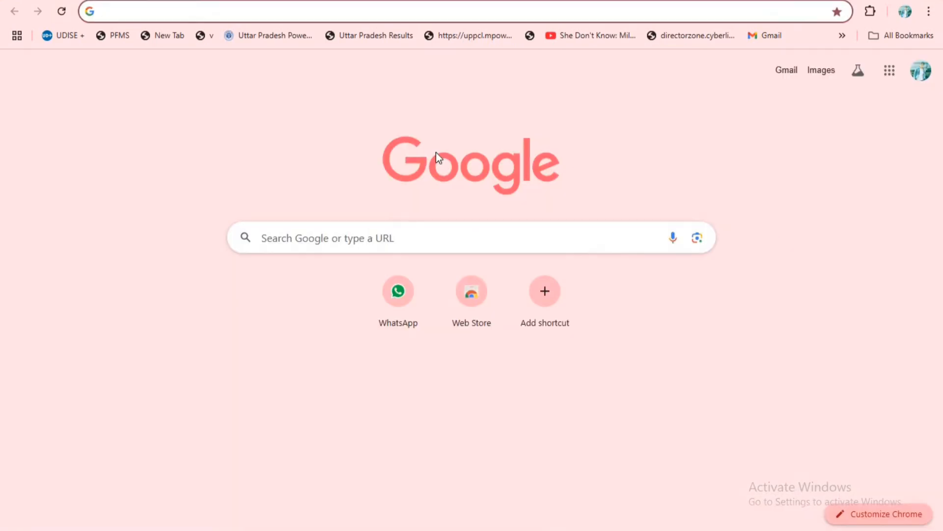
{"action": "left_click", "coordinate": [300, 231]}
{"action": "type", "text": "ph"}
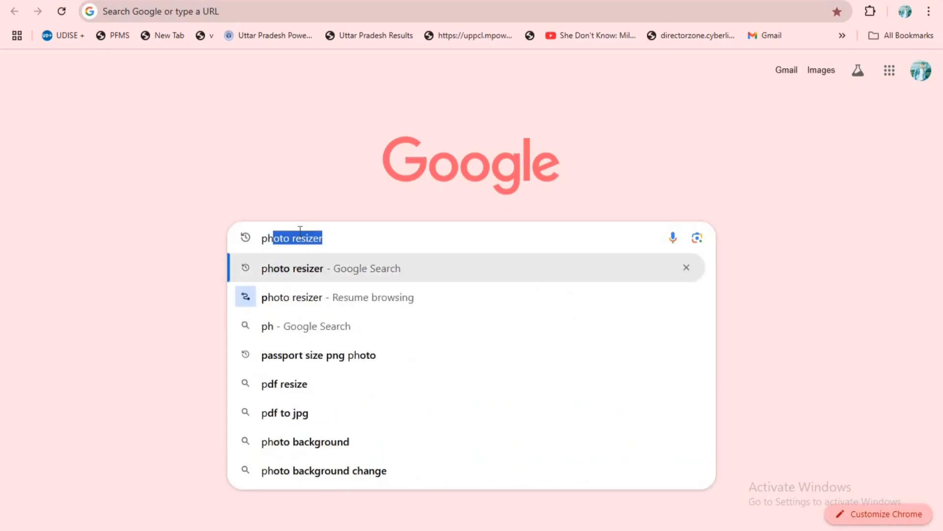
{"action": "type", "text": "oto"}
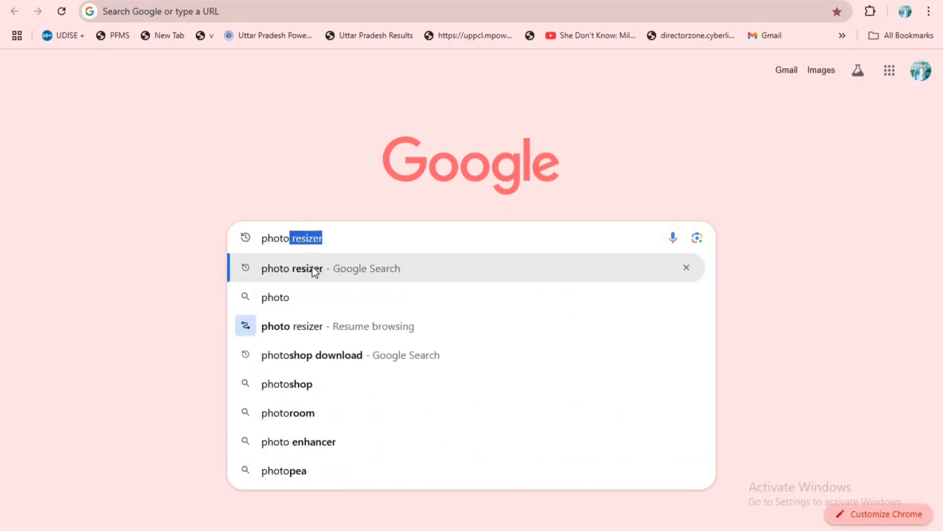
{"action": "left_click", "coordinate": [312, 268]}
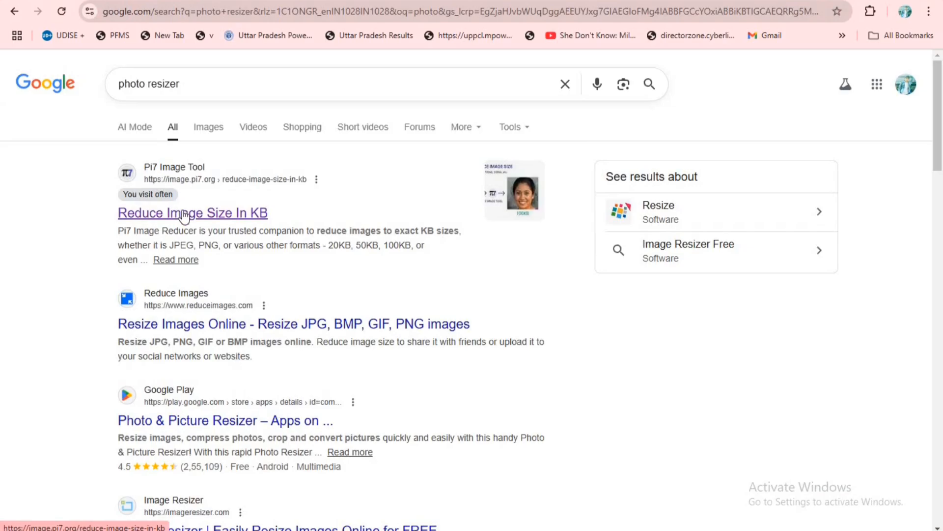
{"action": "left_click", "coordinate": [183, 214]}
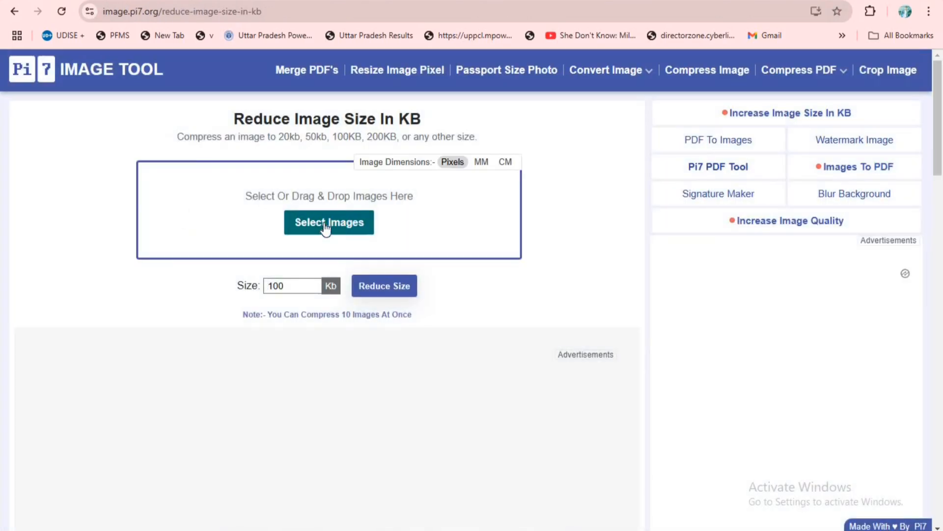
- Load the image 094256b9-74f1-4a1b-a426-0f5de2fb3ccc from its desktop subfolder into the image size reducer
{"action": "left_click", "coordinate": [323, 223]}
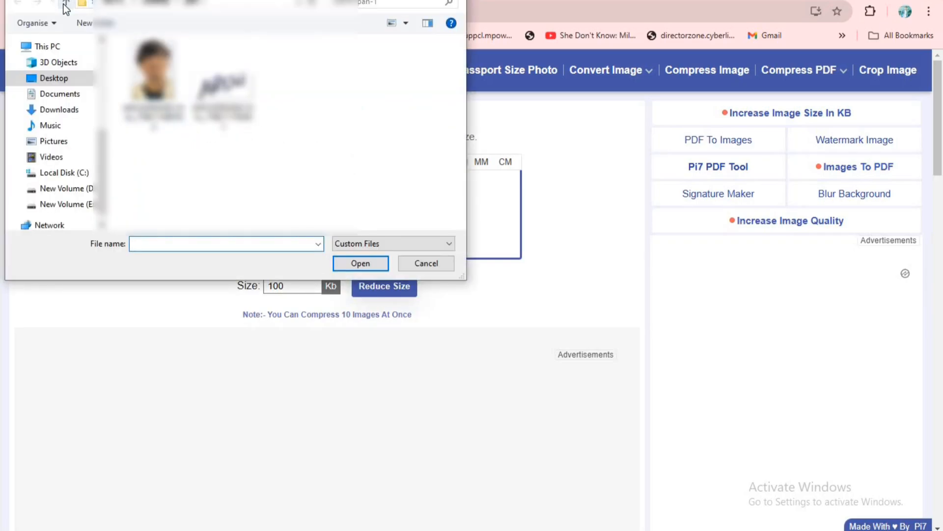
{"action": "left_click", "coordinate": [62, 4]}
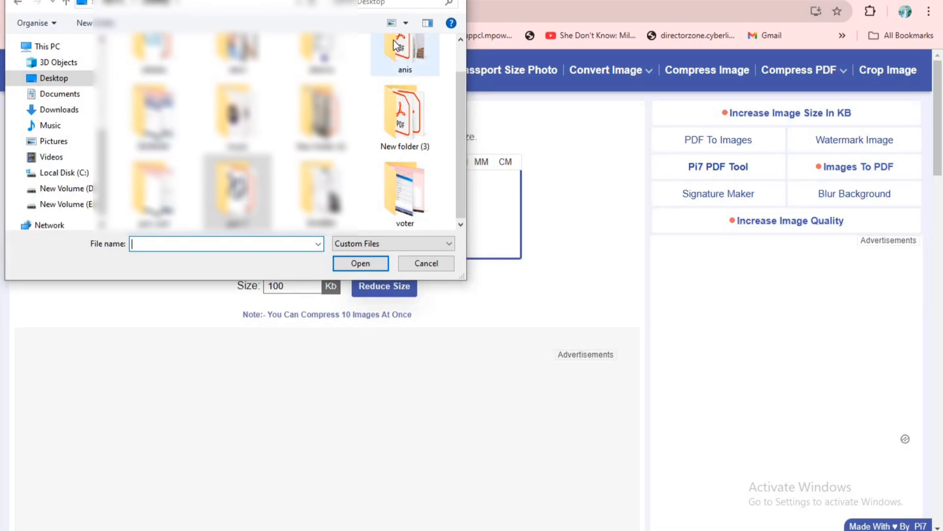
{"action": "scroll", "coordinate": [320, 79], "scroll_direction": "up", "scroll_amount": 1}
{"action": "double_click", "coordinate": [321, 77]}
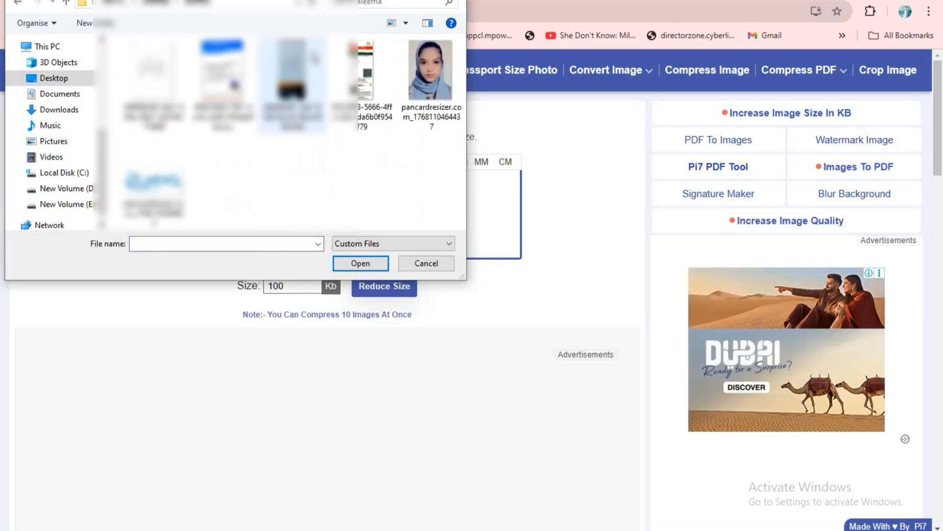
{"action": "left_click", "coordinate": [222, 83]}
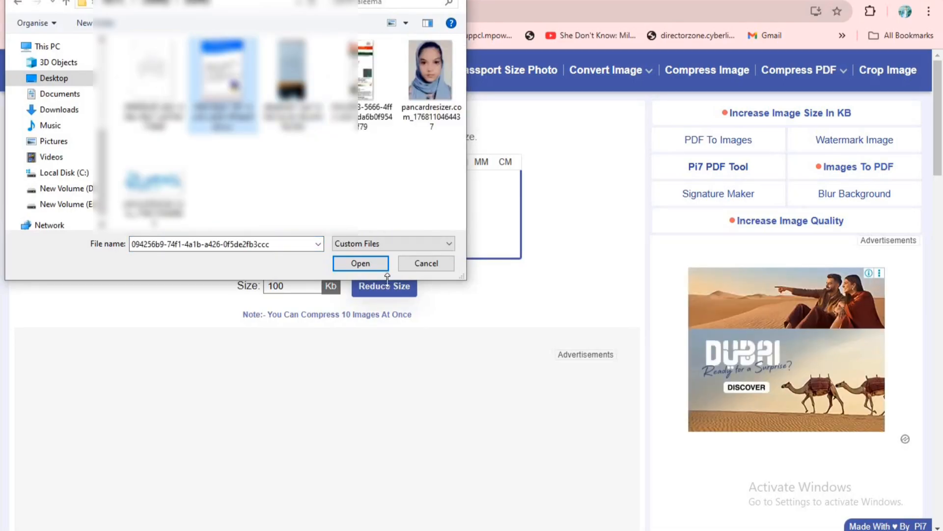
{"action": "left_click", "coordinate": [373, 268]}
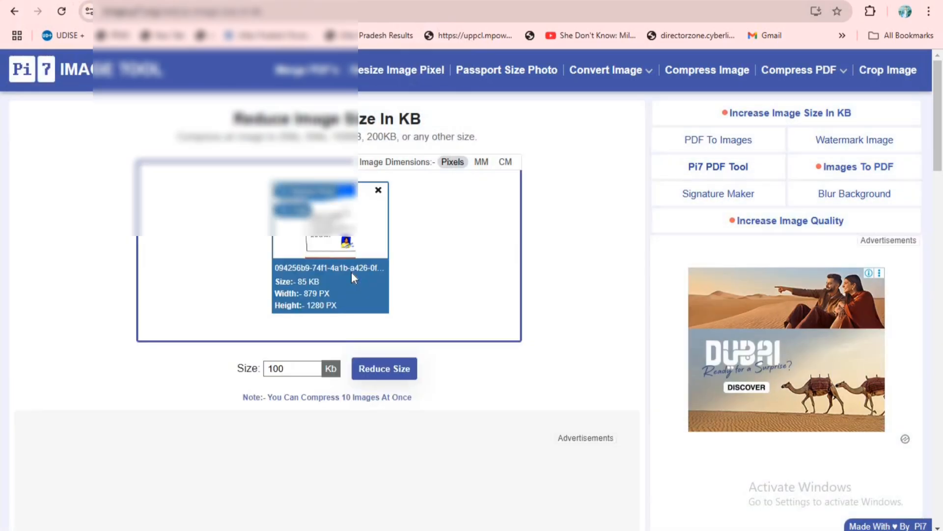
- Set the target image size to 45 KB and reduce the loaded image
{"action": "left_click_drag", "start_coordinate": [294, 368], "coordinate": [235, 380]}
{"action": "type", "text": "45"}
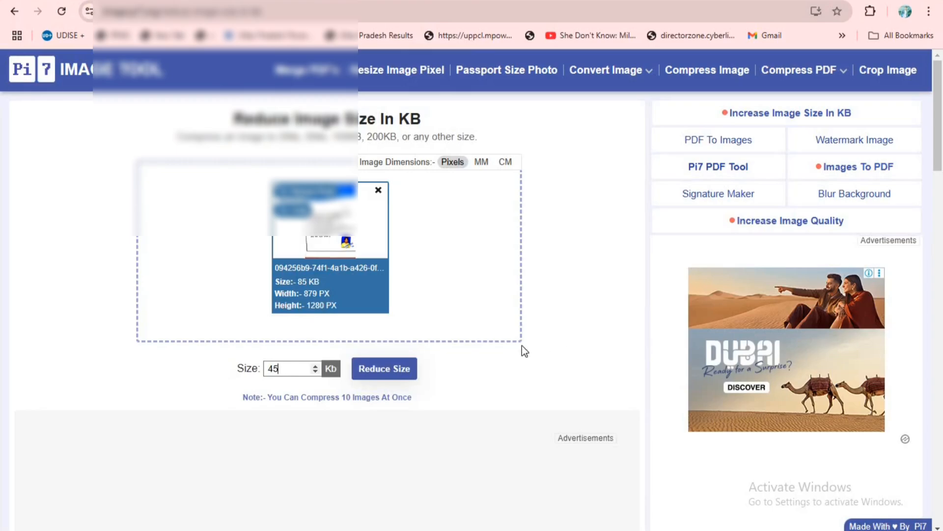
{"action": "left_click", "coordinate": [408, 372]}
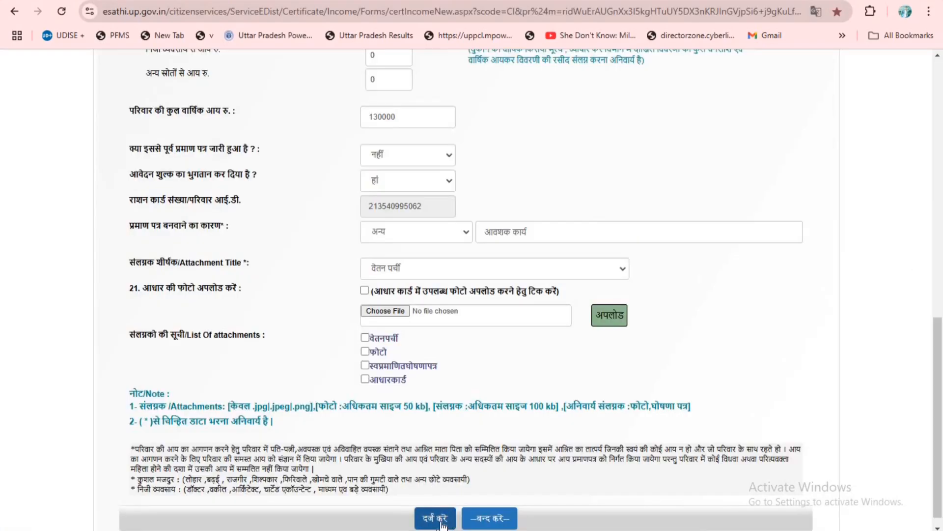
- Return to the eSathi form, submit the completed application, and proceed from its summary to the service fee payment page
{"action": "left_click", "coordinate": [440, 523]}
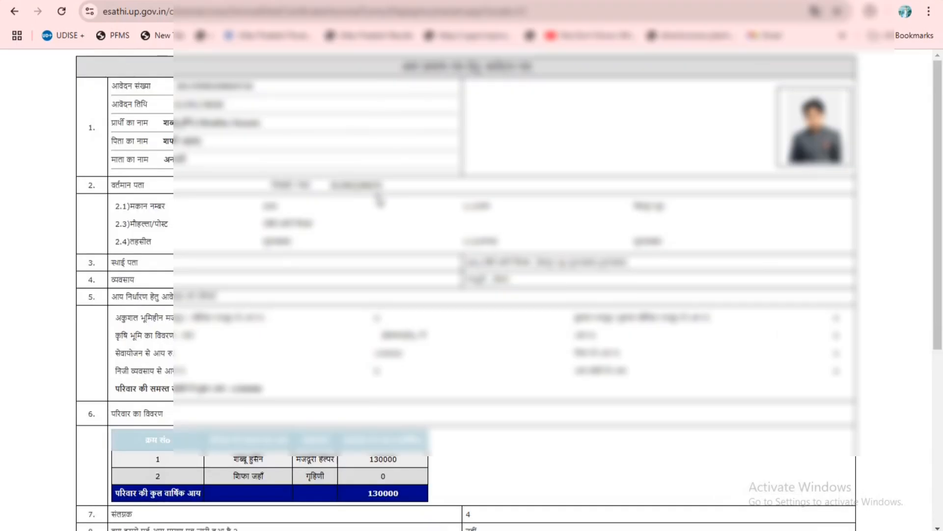
{"action": "scroll", "coordinate": [516, 289], "scroll_direction": "down", "scroll_amount": 5}
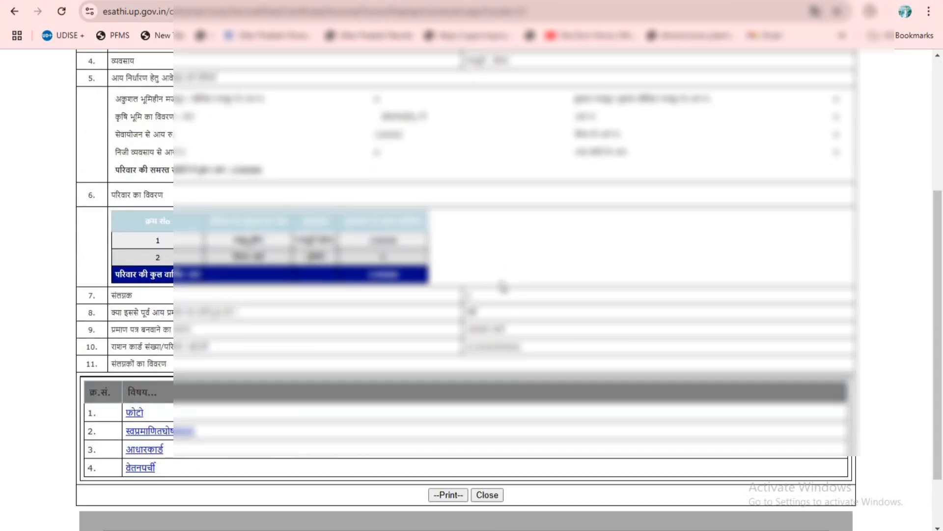
{"action": "scroll", "coordinate": [501, 286], "scroll_direction": "down", "scroll_amount": 2}
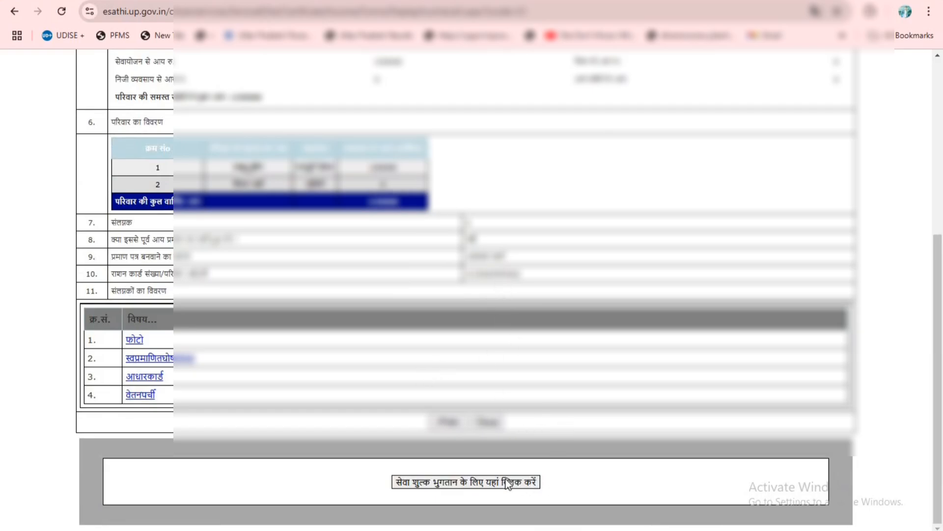
{"action": "scroll", "coordinate": [555, 402], "scroll_direction": "up", "scroll_amount": 6}
{"action": "scroll", "coordinate": [556, 402], "scroll_direction": "down", "scroll_amount": 6}
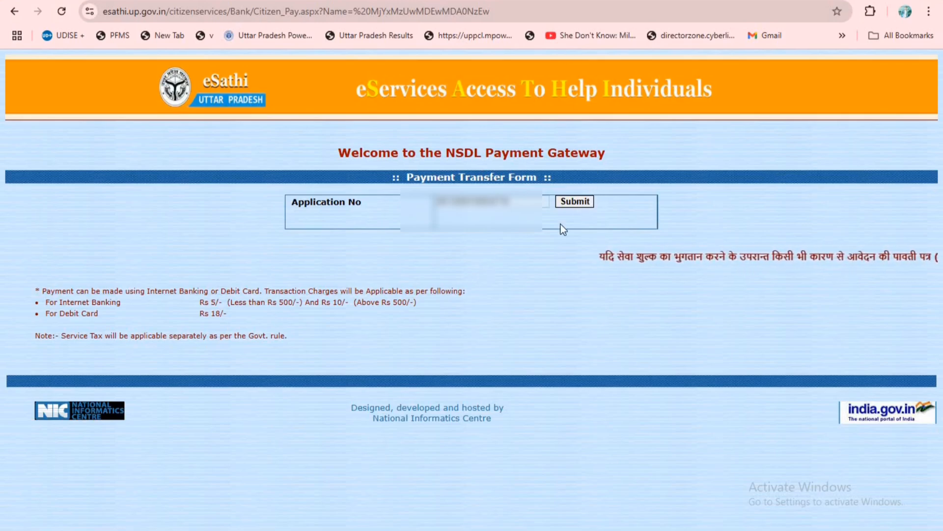
- Submit the application number for the service fee, confirm proceeding with the payment, and choose UPI QR as the payment method
{"action": "left_click", "coordinate": [576, 201]}
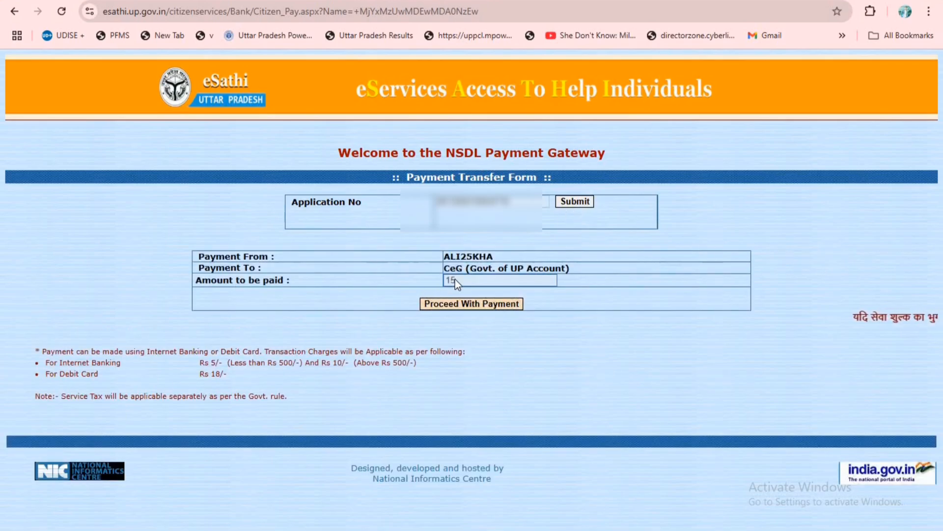
{"action": "left_click", "coordinate": [484, 306]}
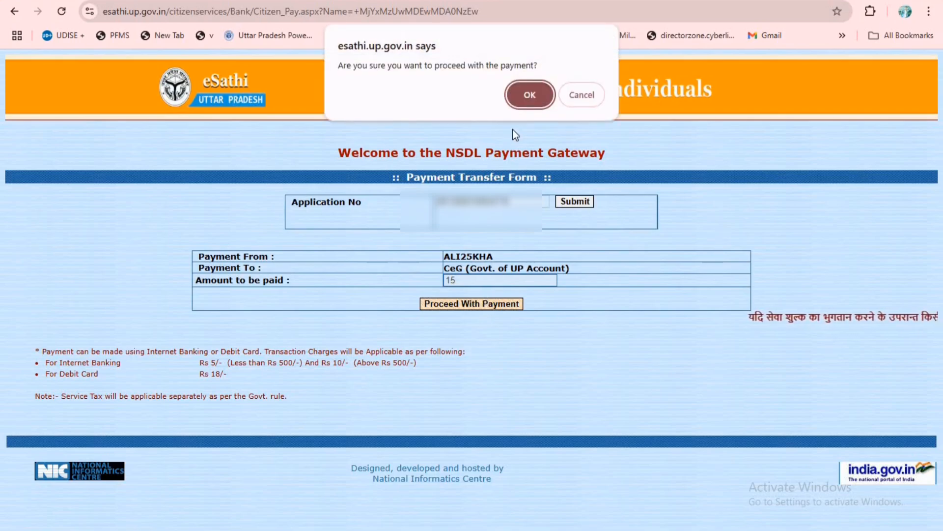
{"action": "left_click", "coordinate": [523, 95]}
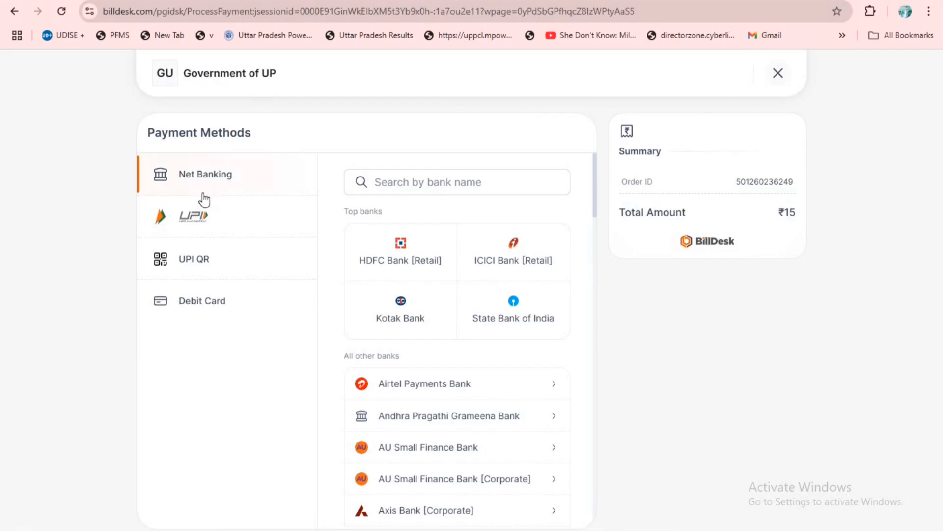
{"action": "left_click", "coordinate": [197, 260]}
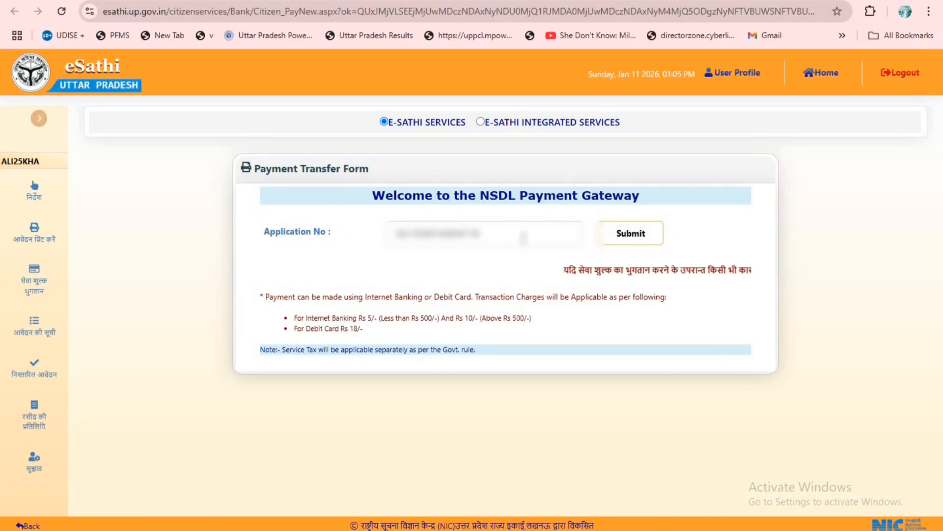
- Retrieve the paid application's transaction details from the Payment Transfer Form and save the payment receipt
{"action": "left_click", "coordinate": [643, 235]}
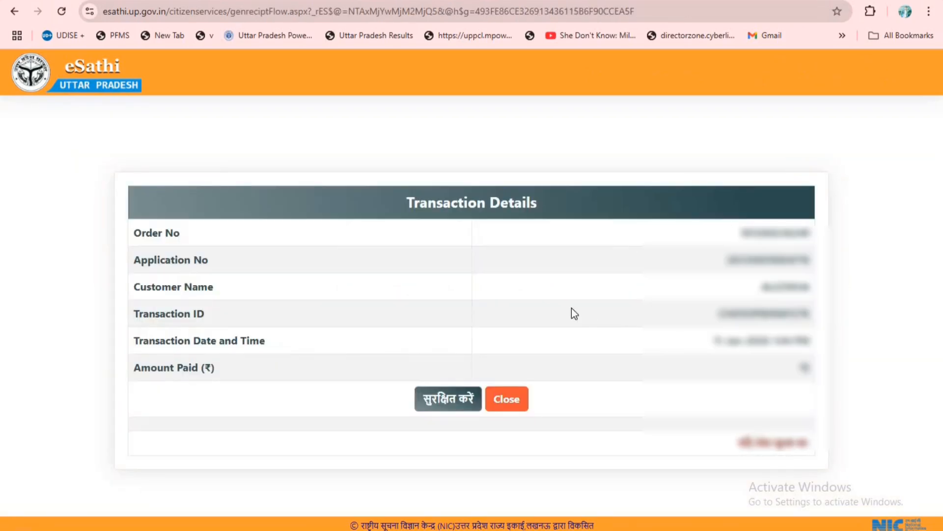
{"action": "left_click", "coordinate": [447, 401]}
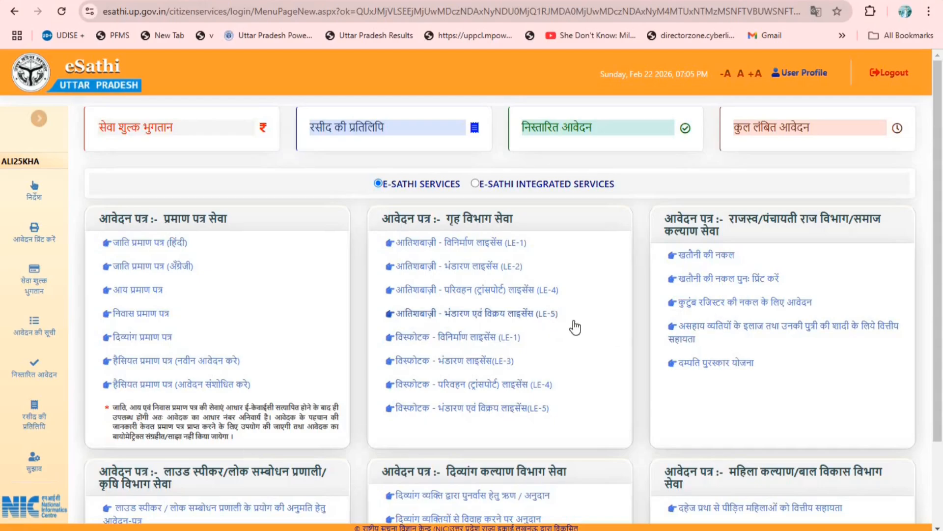
- List the disposed applications (निस्तारित आवेदन) for Income and open the income certificate application received on 12/01/2026
{"action": "left_click", "coordinate": [568, 137]}
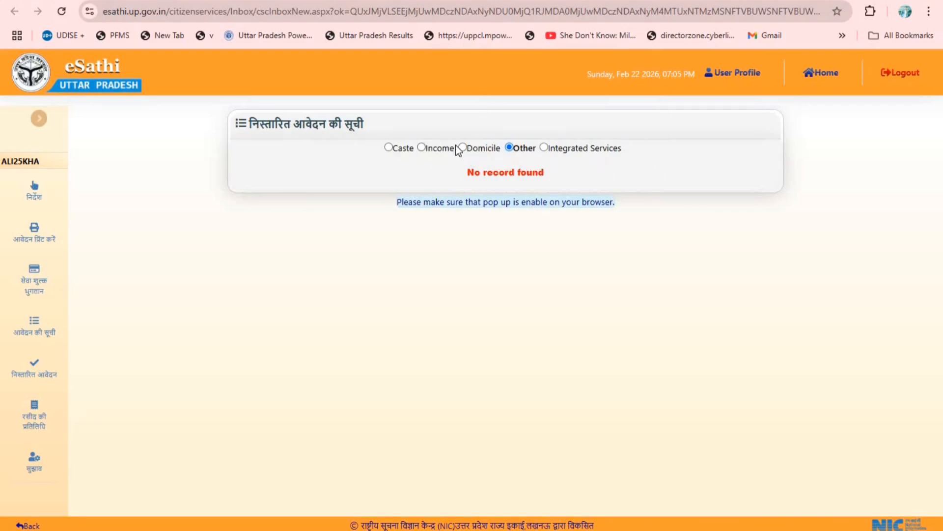
{"action": "left_click", "coordinate": [421, 148]}
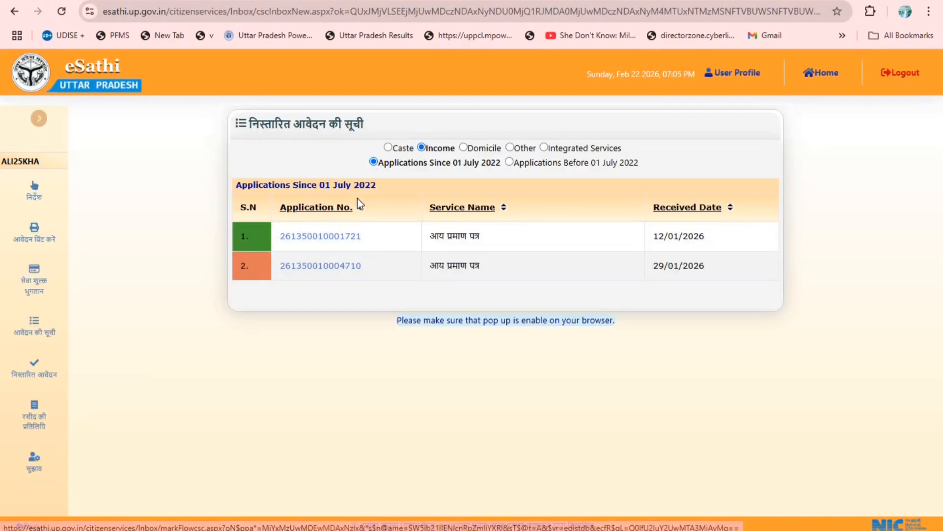
{"action": "left_click", "coordinate": [330, 240]}
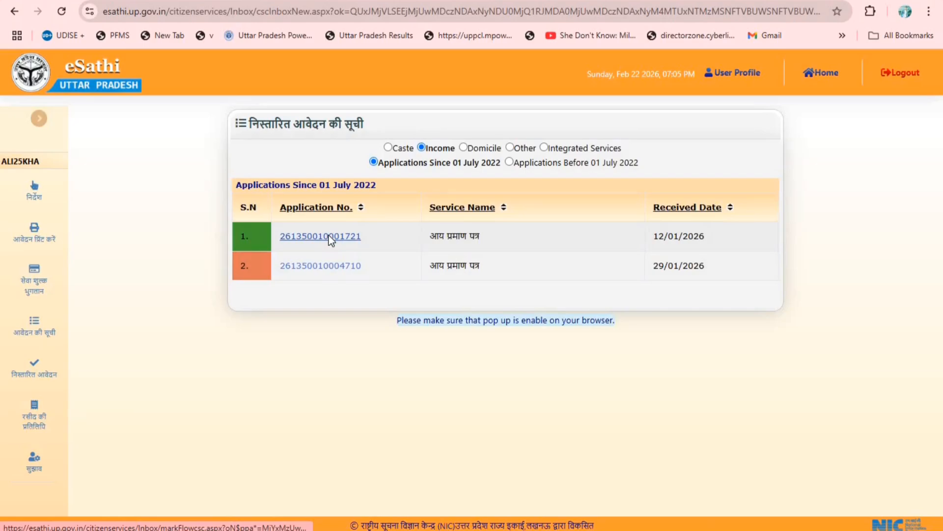